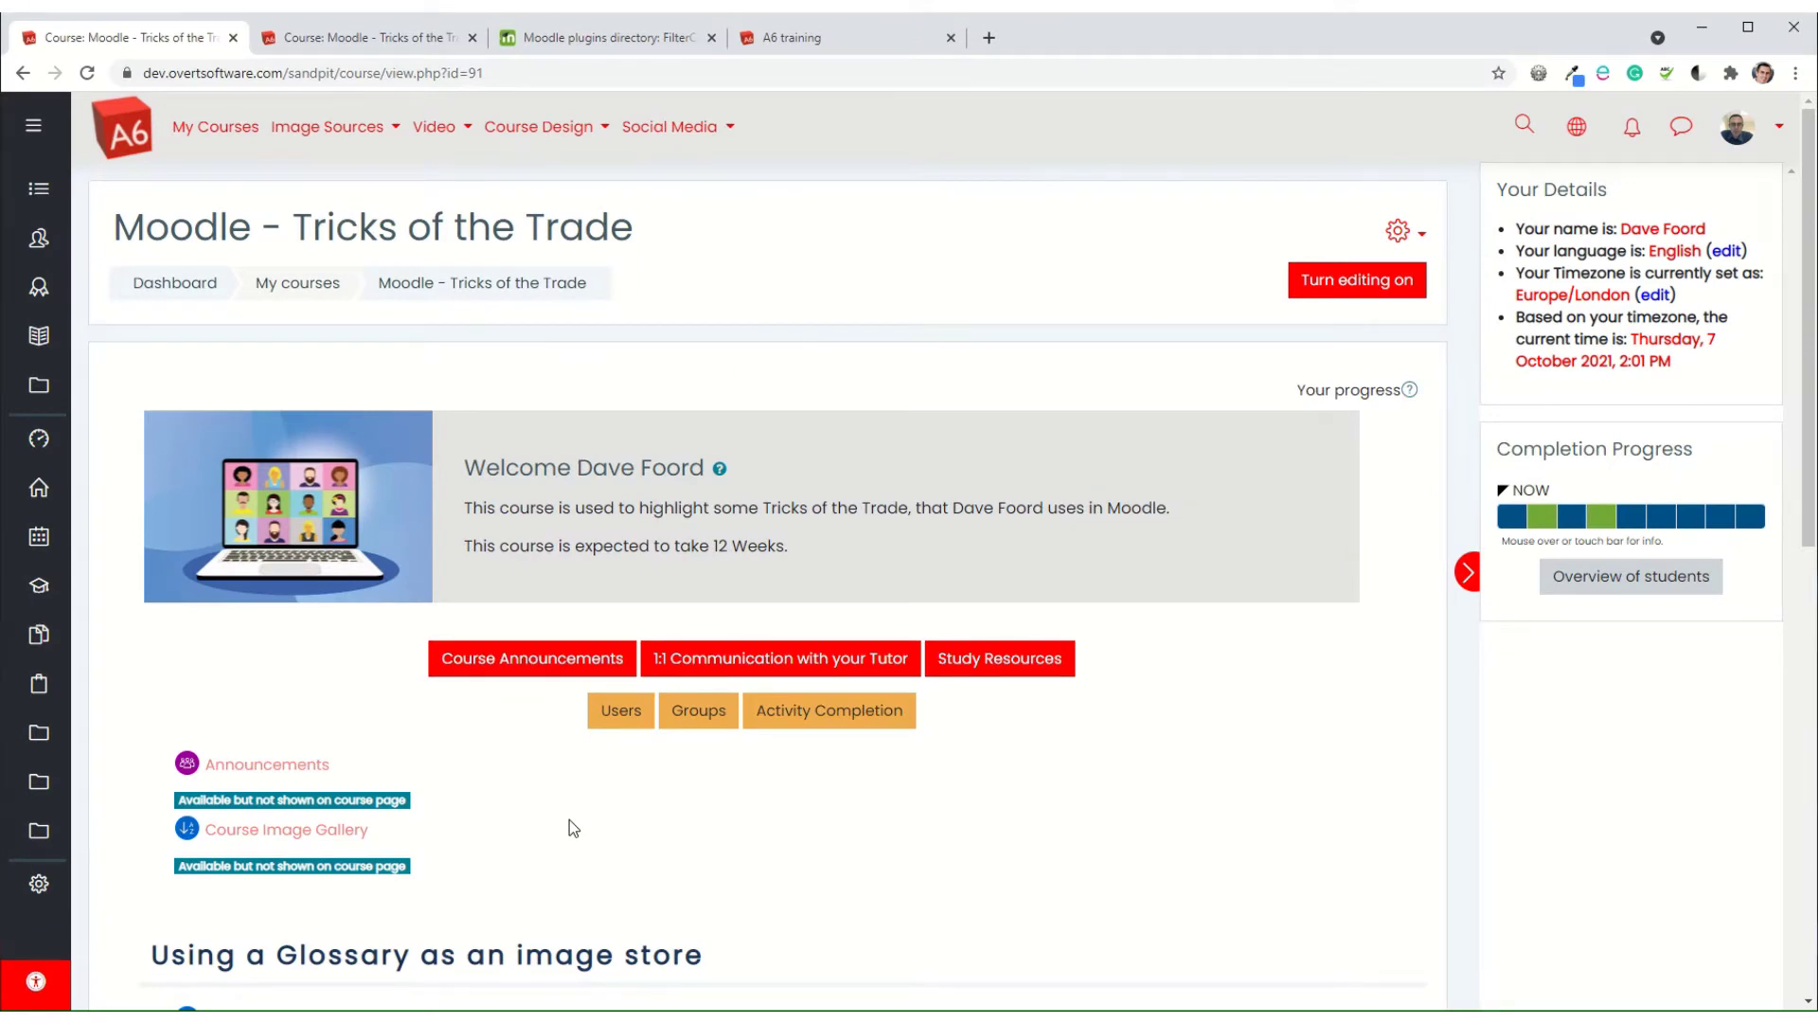
Look over the FilterCodes plugin page, then compare the course's student and teacher views
{"action": "left_click", "coordinate": [570, 42]}
{"action": "scroll", "coordinate": [417, 447], "scroll_direction": "up", "scroll_amount": 10}
{"action": "scroll", "coordinate": [417, 447], "scroll_direction": "up", "scroll_amount": 1}
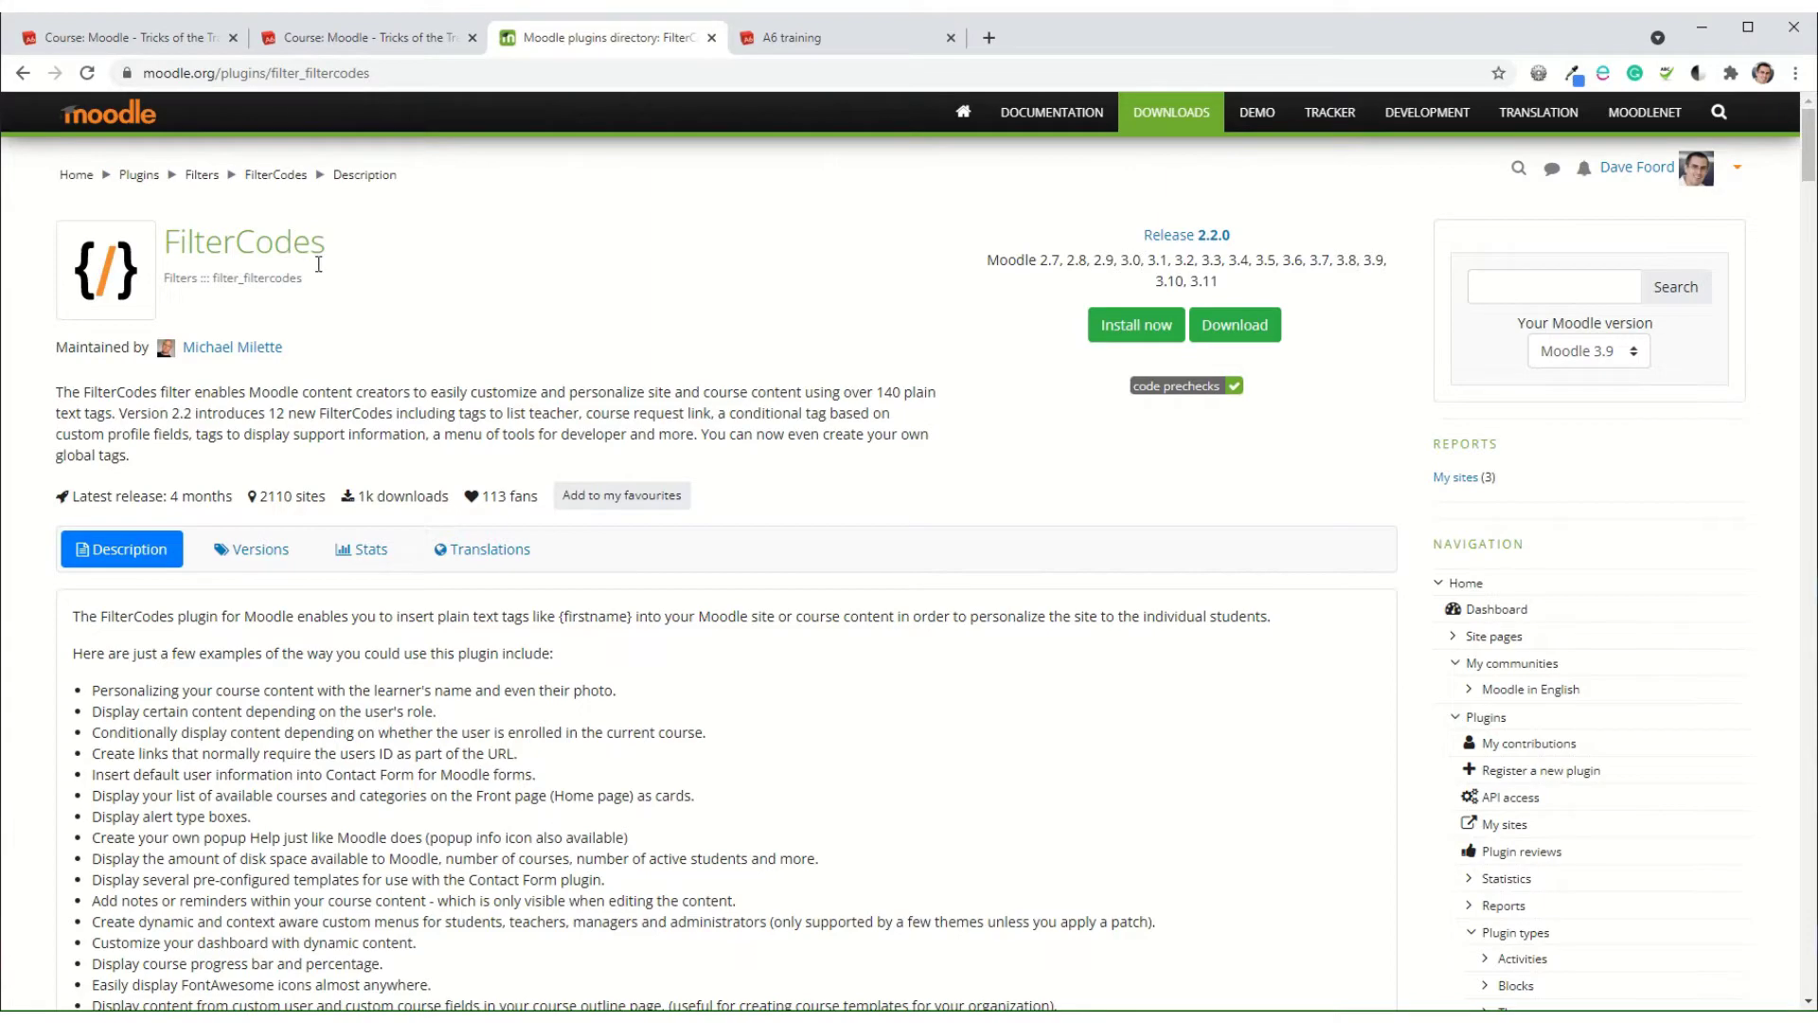
{"action": "left_click", "coordinate": [152, 41]}
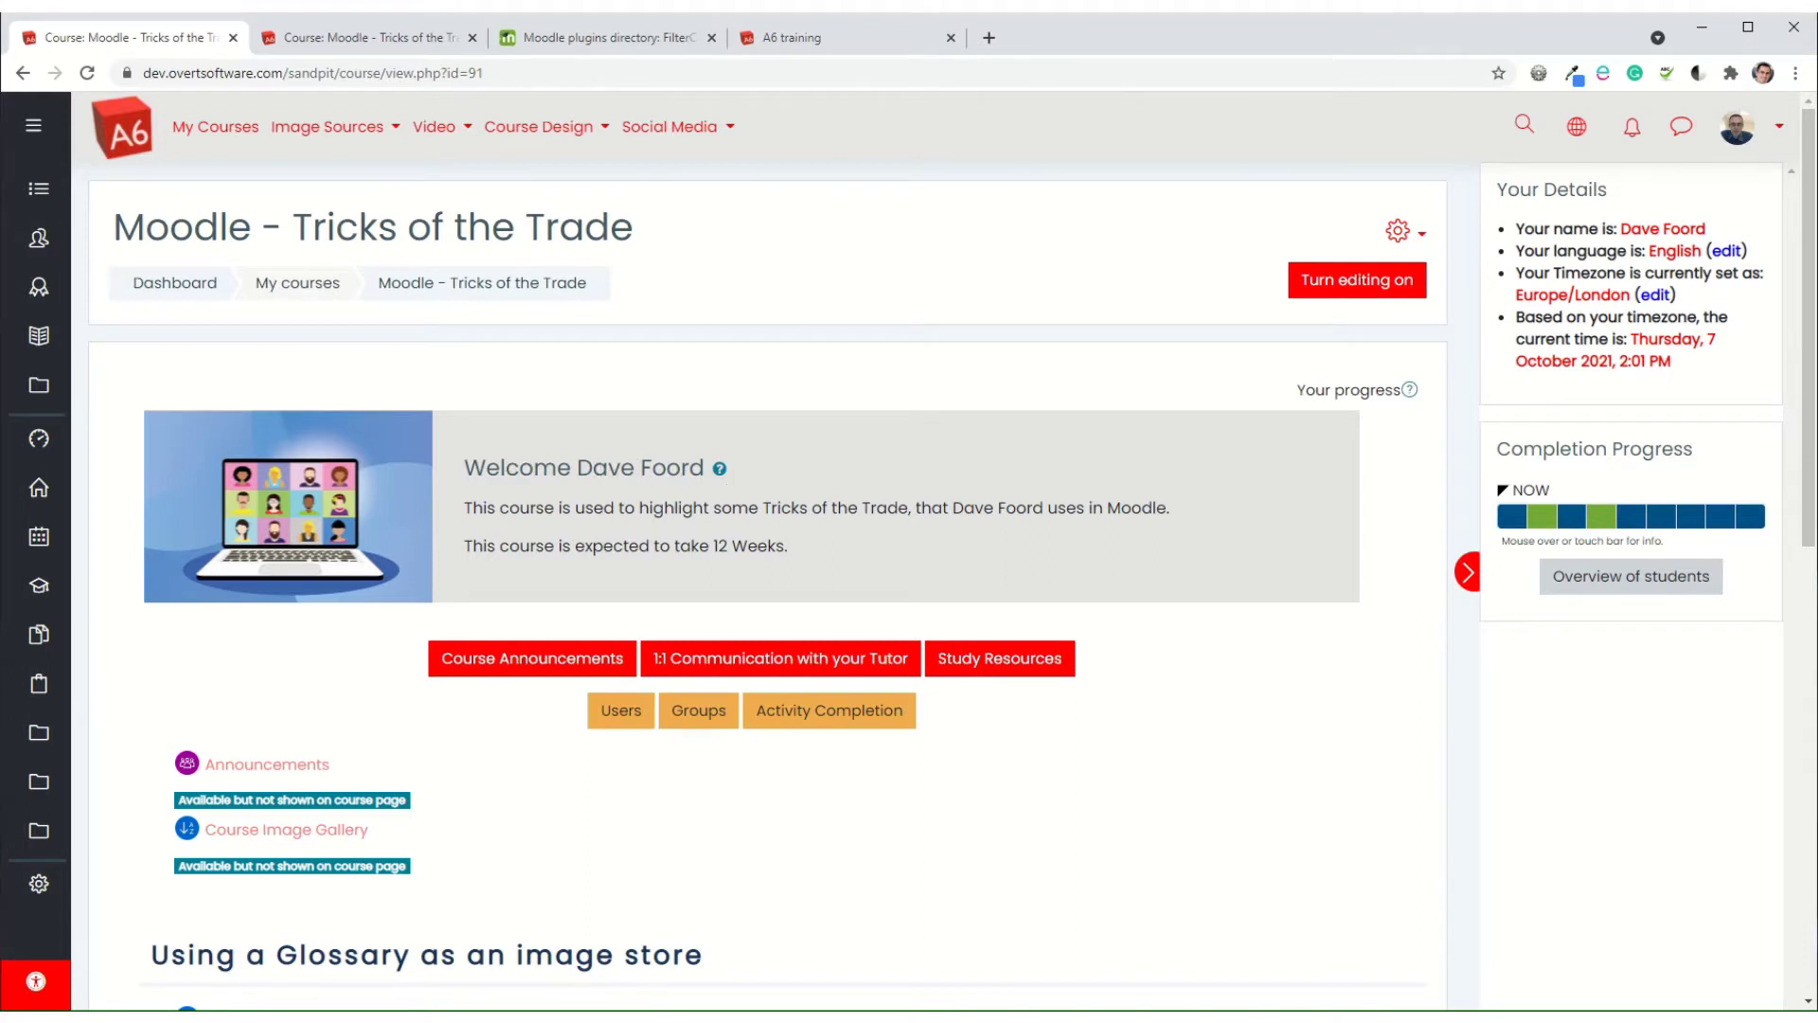
{"action": "key", "text": "alt+Tab"}
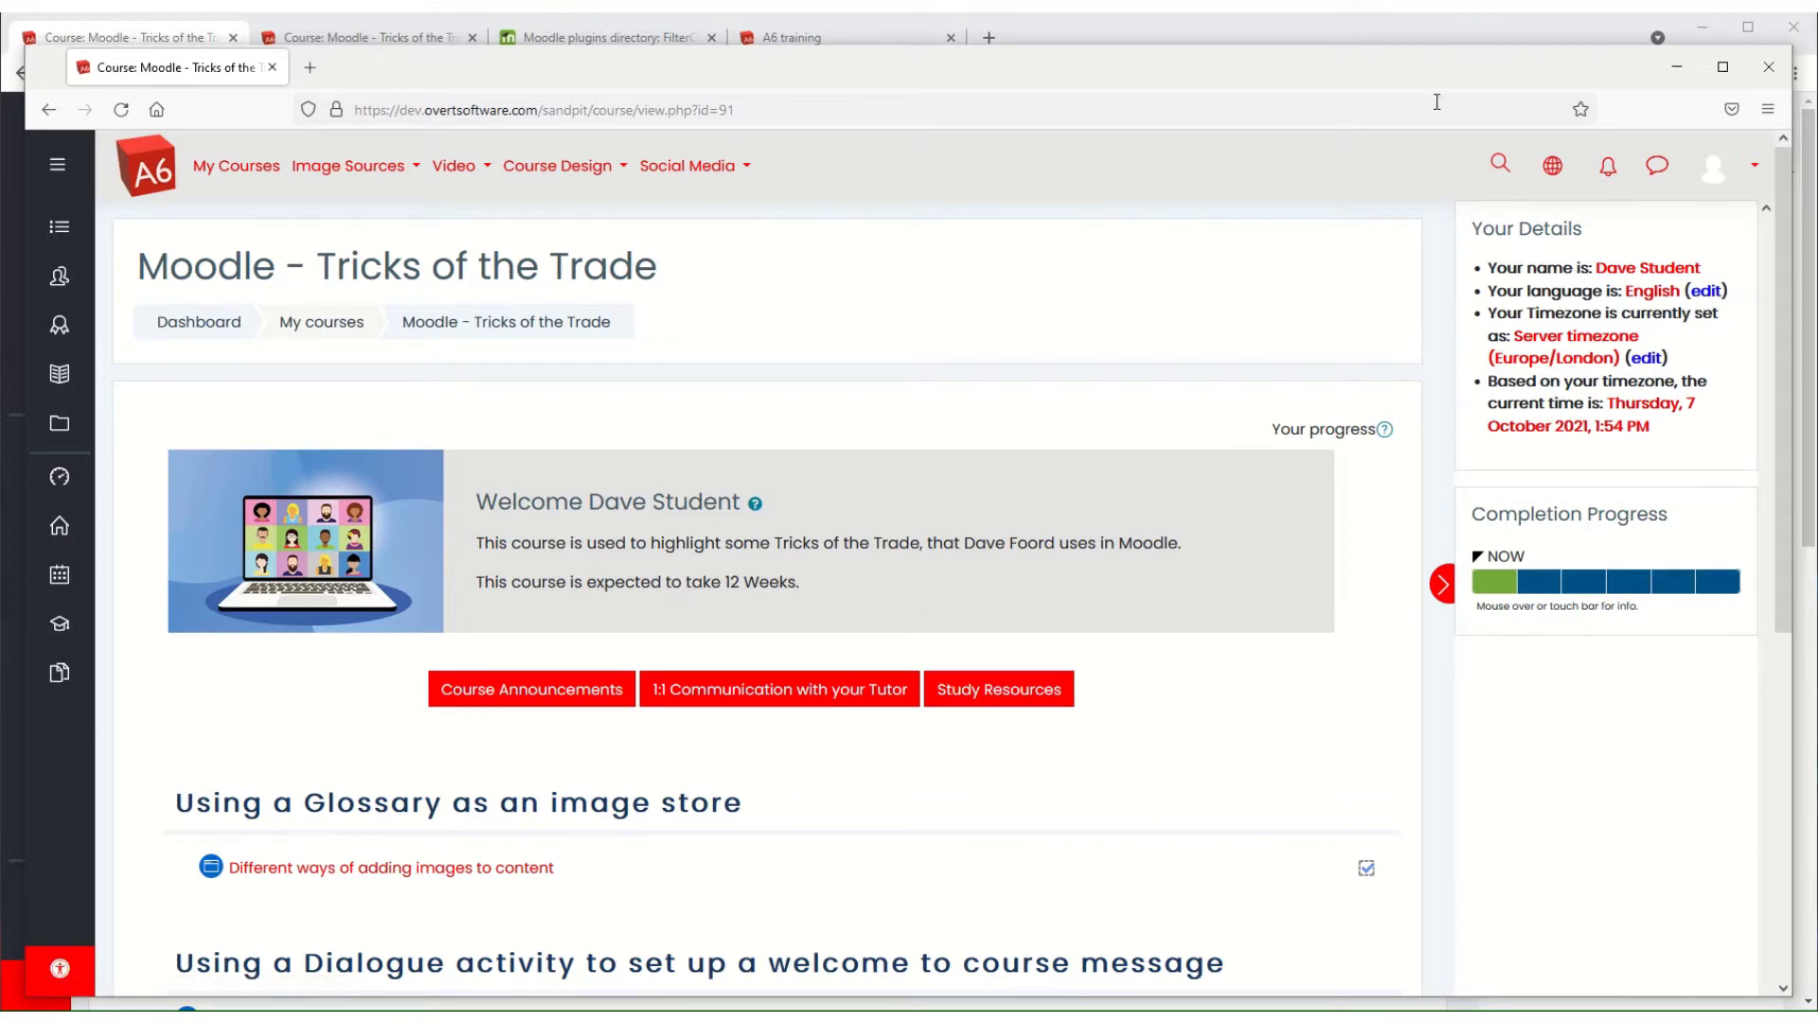
{"action": "left_click", "coordinate": [1118, 24]}
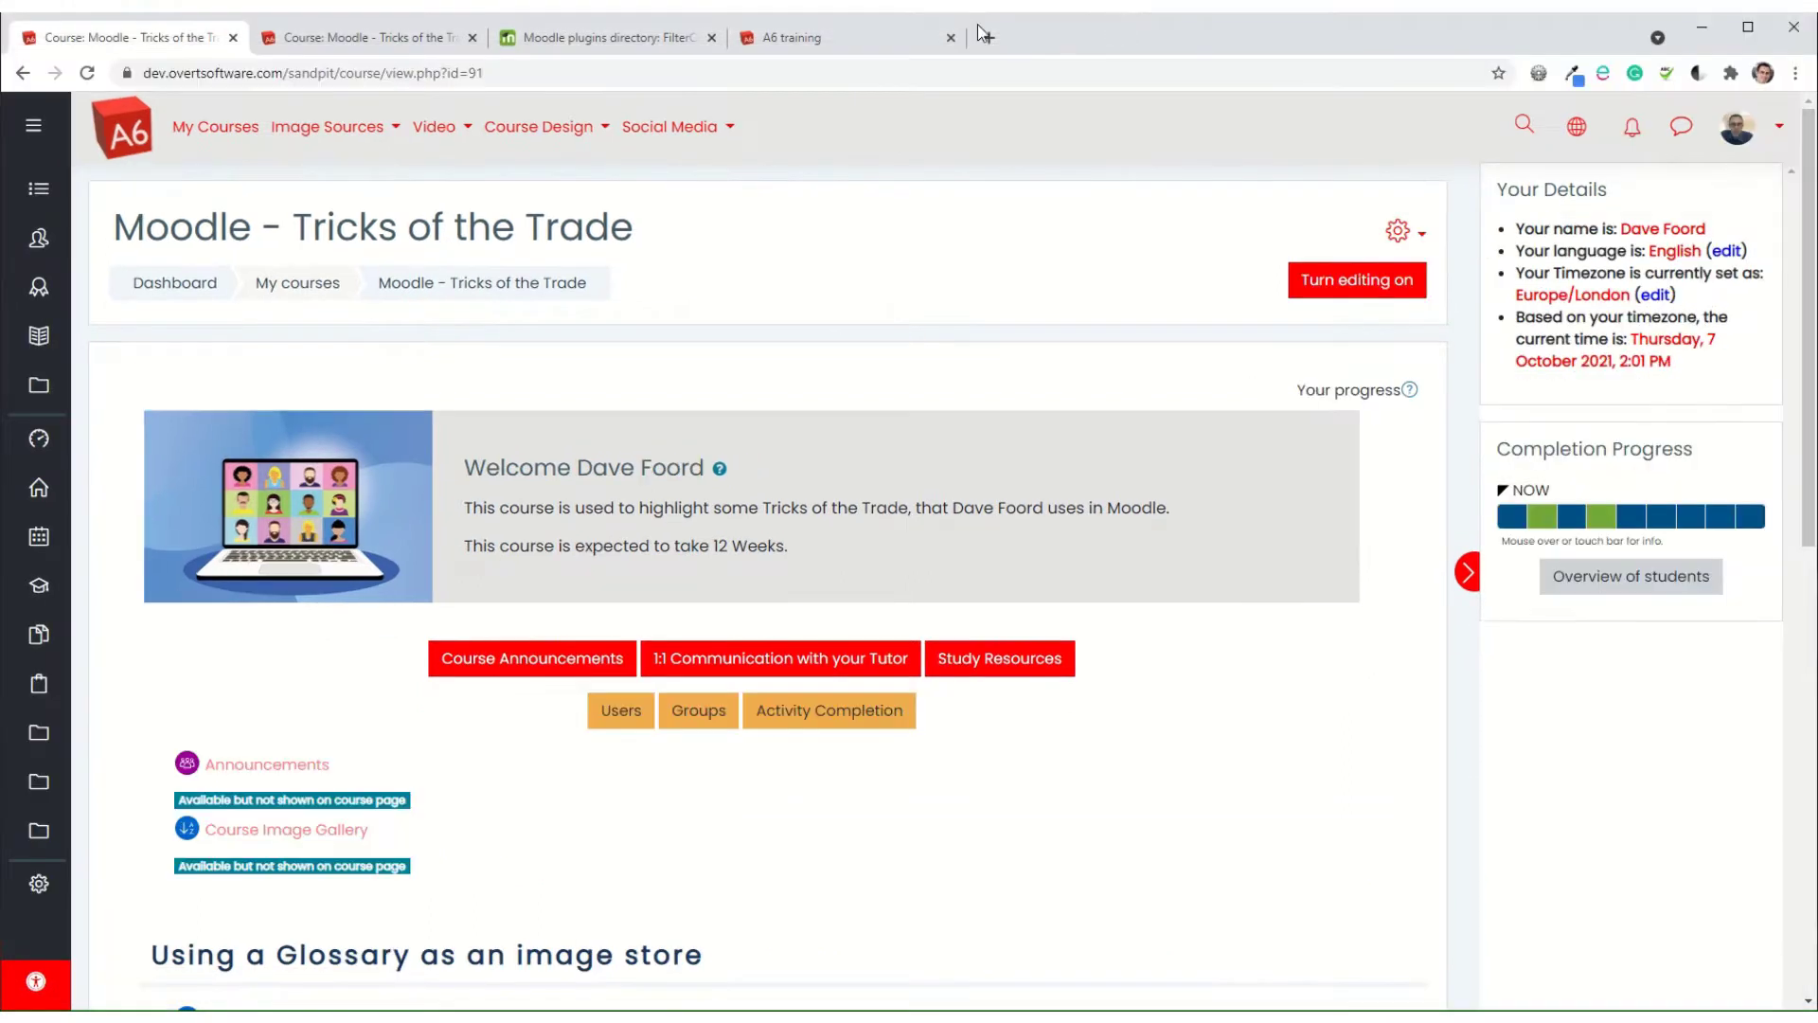
Highlight the {firstname} and {fullname} tags in the FilterCodes plugin description, then return to the course
{"action": "left_click", "coordinate": [578, 39]}
{"action": "scroll", "coordinate": [309, 559], "scroll_direction": "down", "scroll_amount": 10}
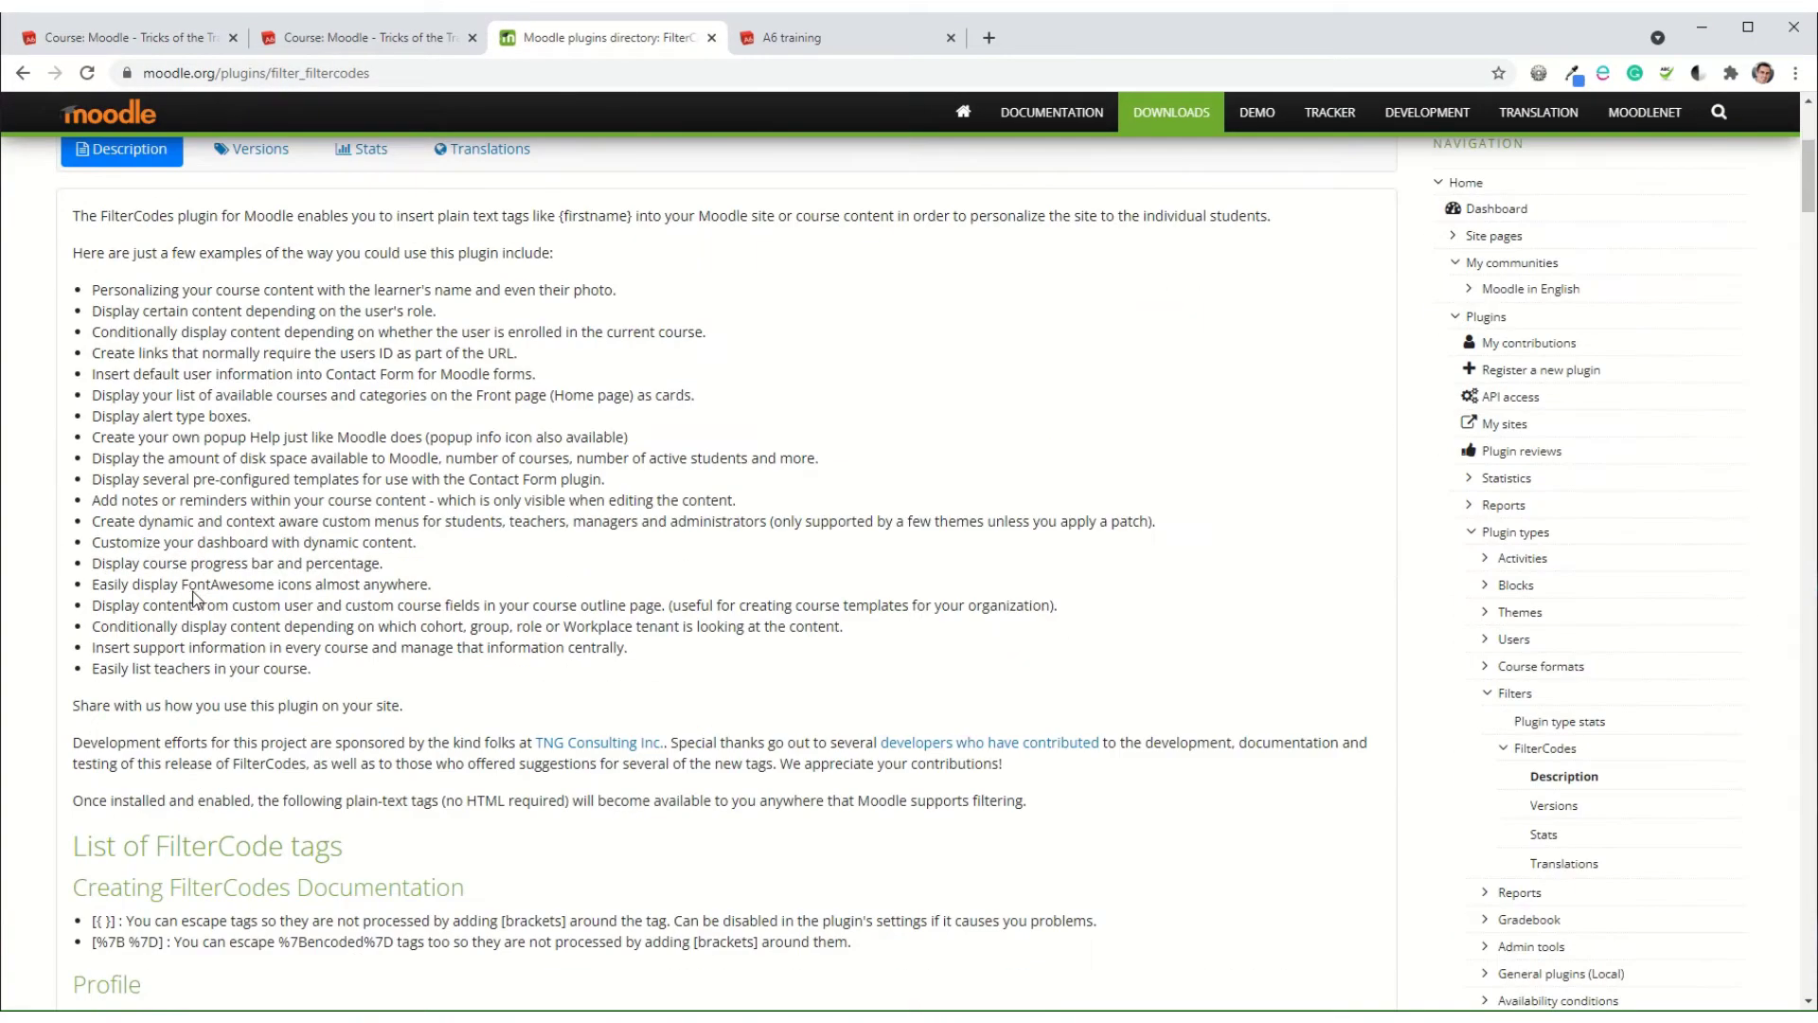
{"action": "scroll", "coordinate": [190, 587], "scroll_direction": "down", "scroll_amount": 6}
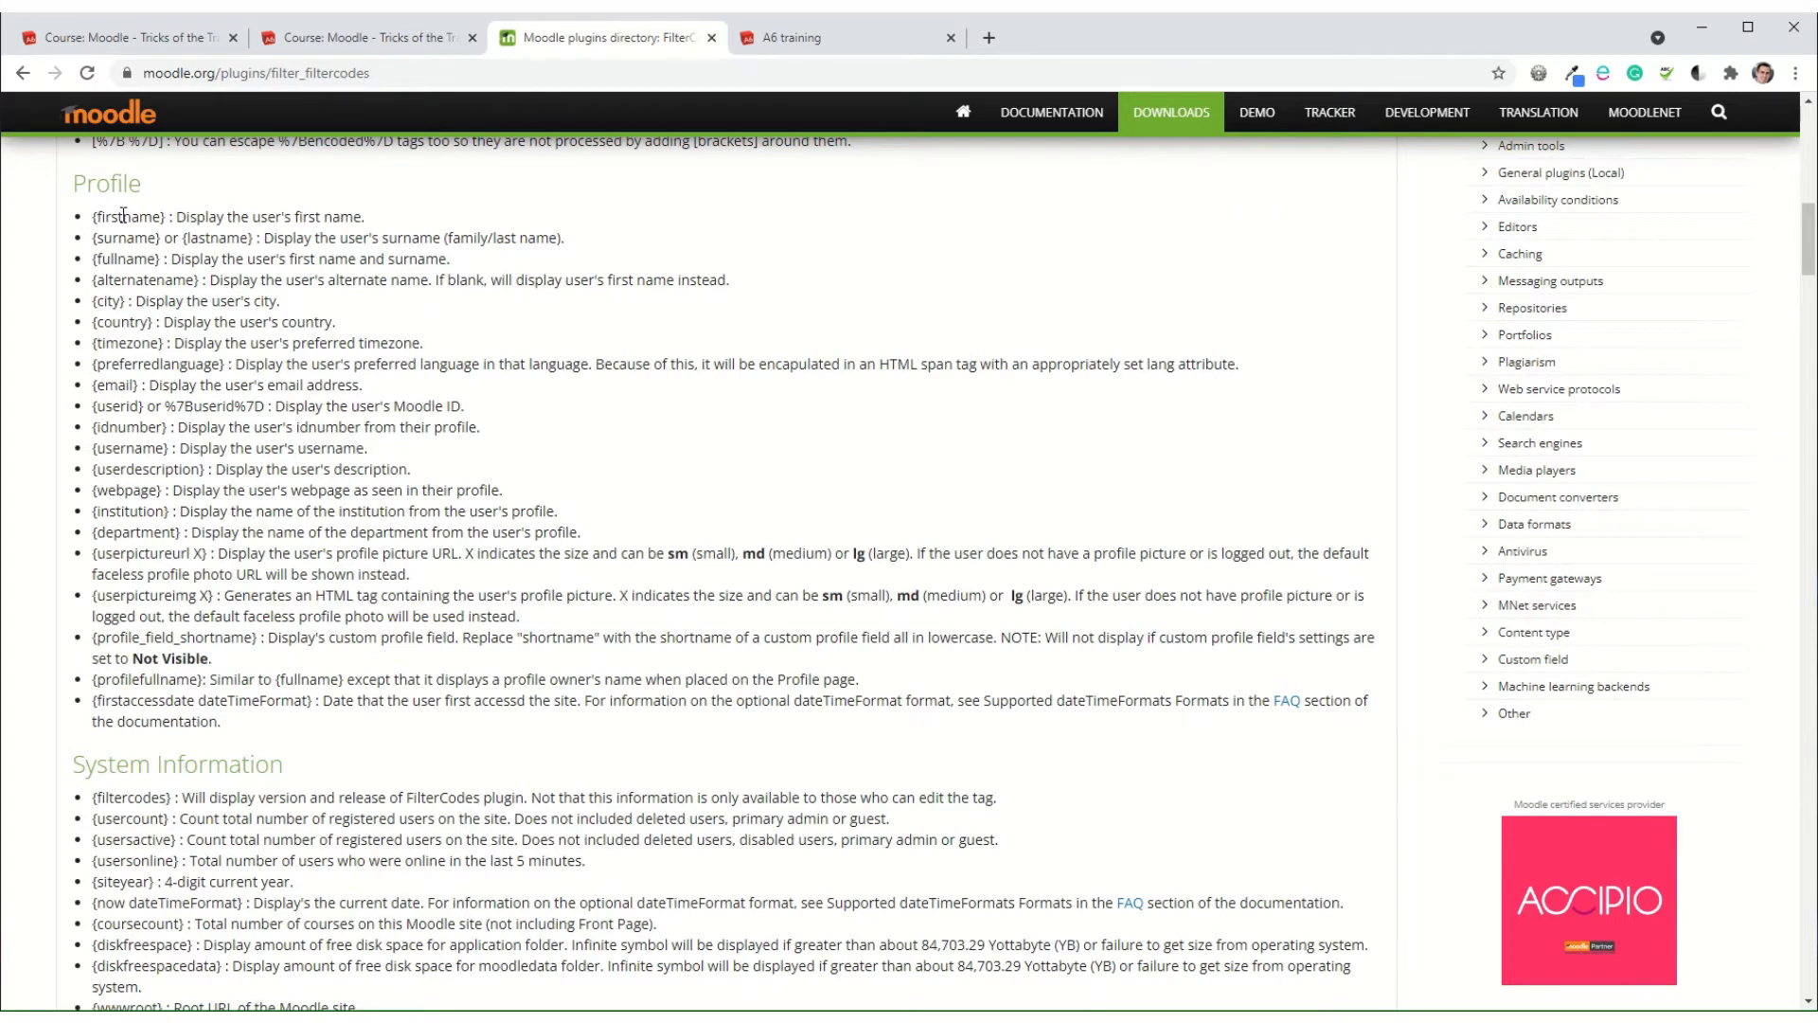
{"action": "left_click_drag", "start_coordinate": [169, 217], "coordinate": [92, 223]}
{"action": "left_click", "coordinate": [220, 244]}
{"action": "left_click_drag", "start_coordinate": [95, 218], "coordinate": [169, 218]}
{"action": "left_click_drag", "start_coordinate": [93, 260], "coordinate": [161, 266]}
{"action": "left_click", "coordinate": [138, 38]}
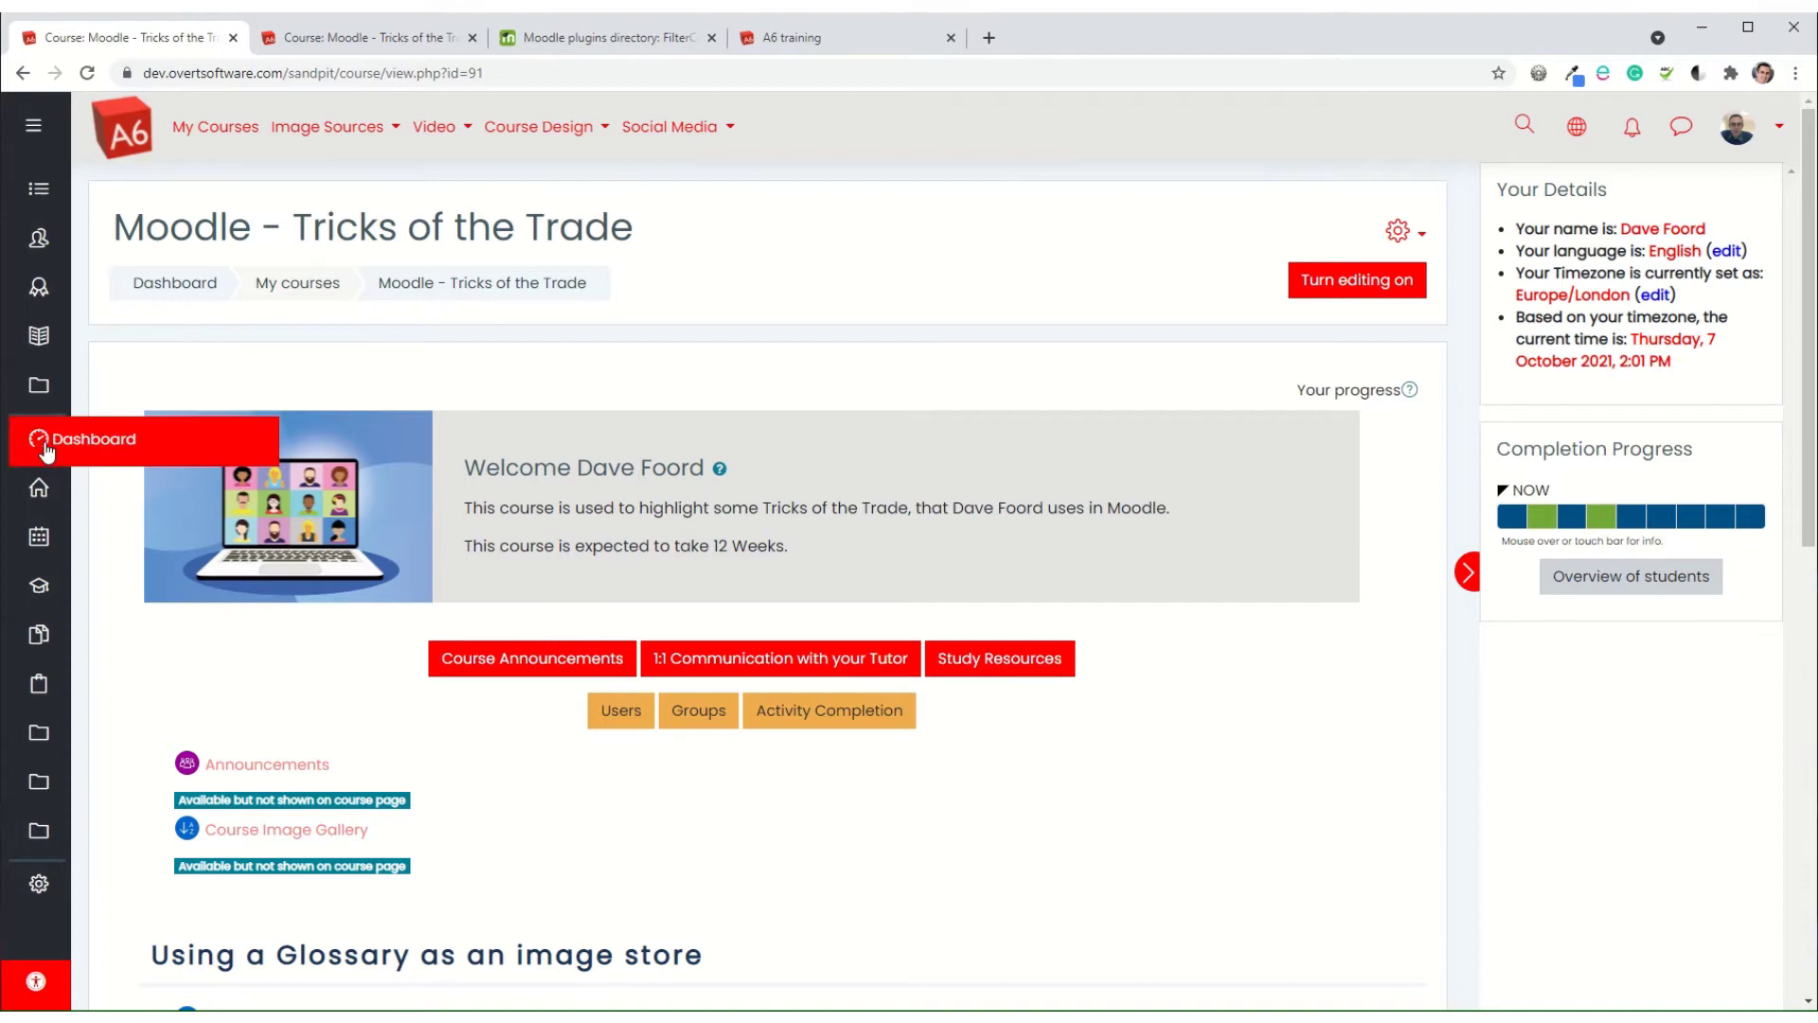
Turn editing on for site home and open the Your Details block's configuration
{"action": "left_click", "coordinate": [39, 487]}
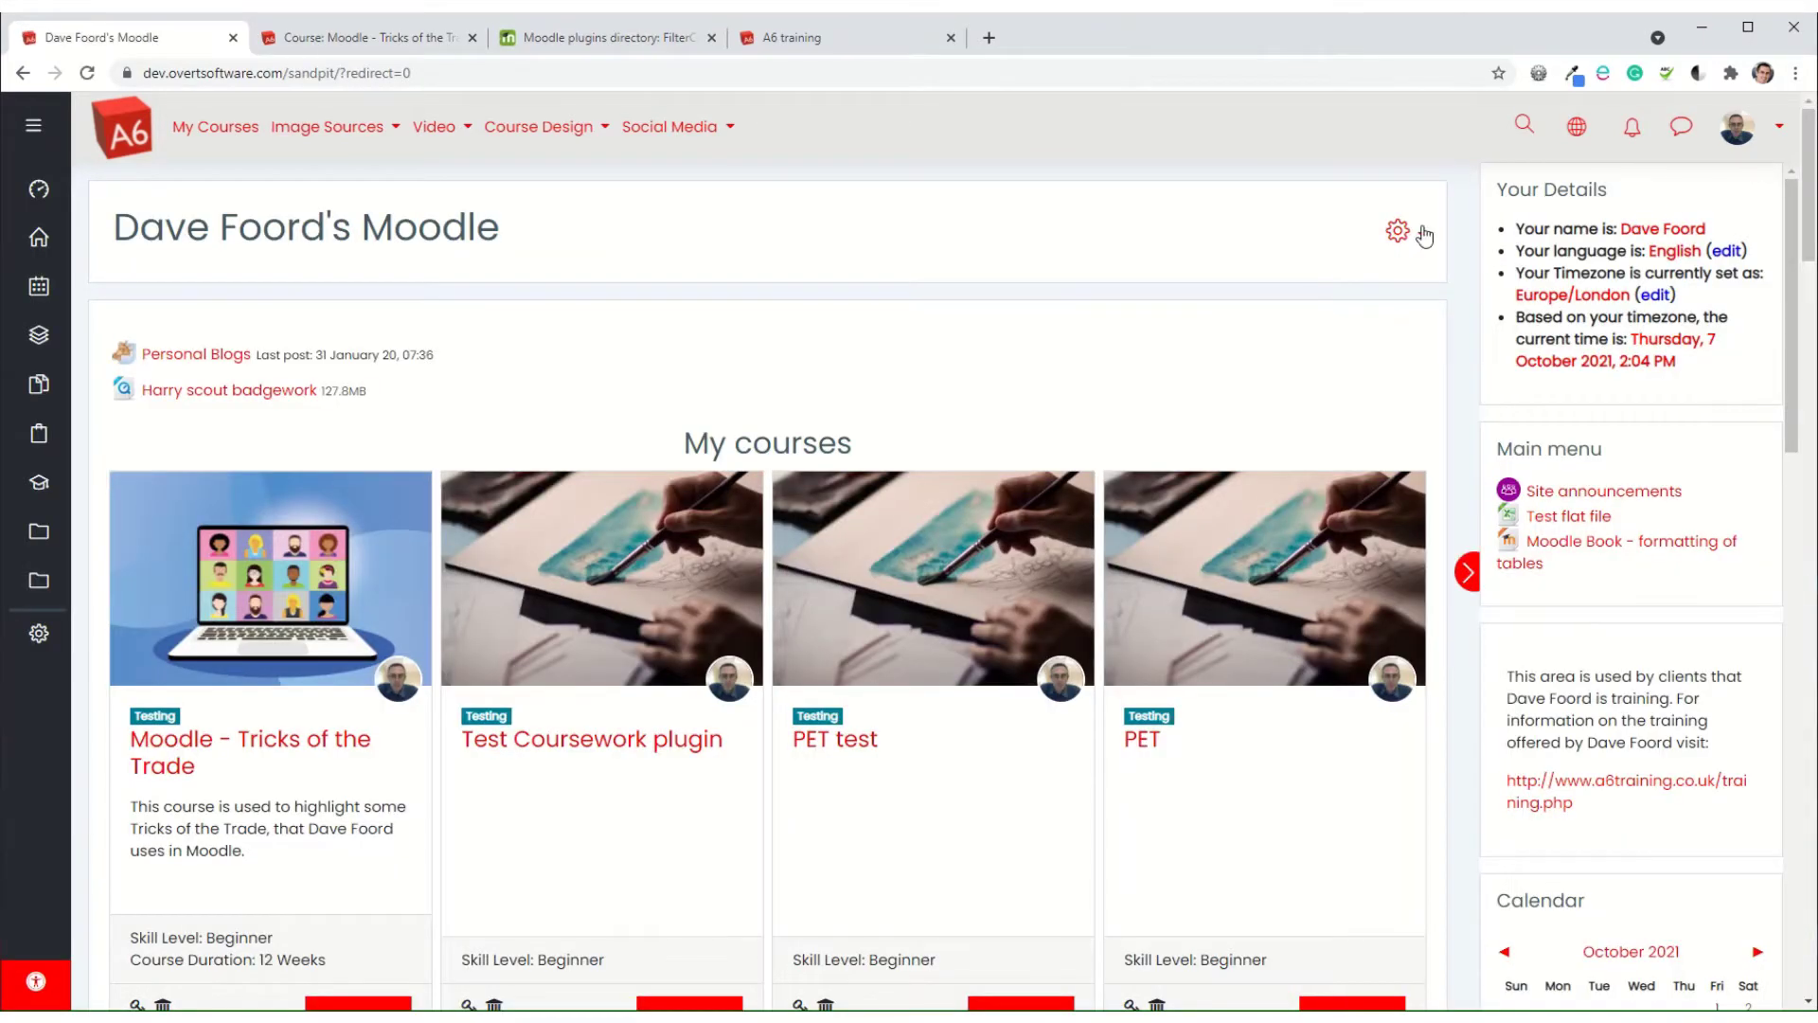
{"action": "left_click", "coordinate": [1403, 232]}
{"action": "left_click", "coordinate": [1341, 275]}
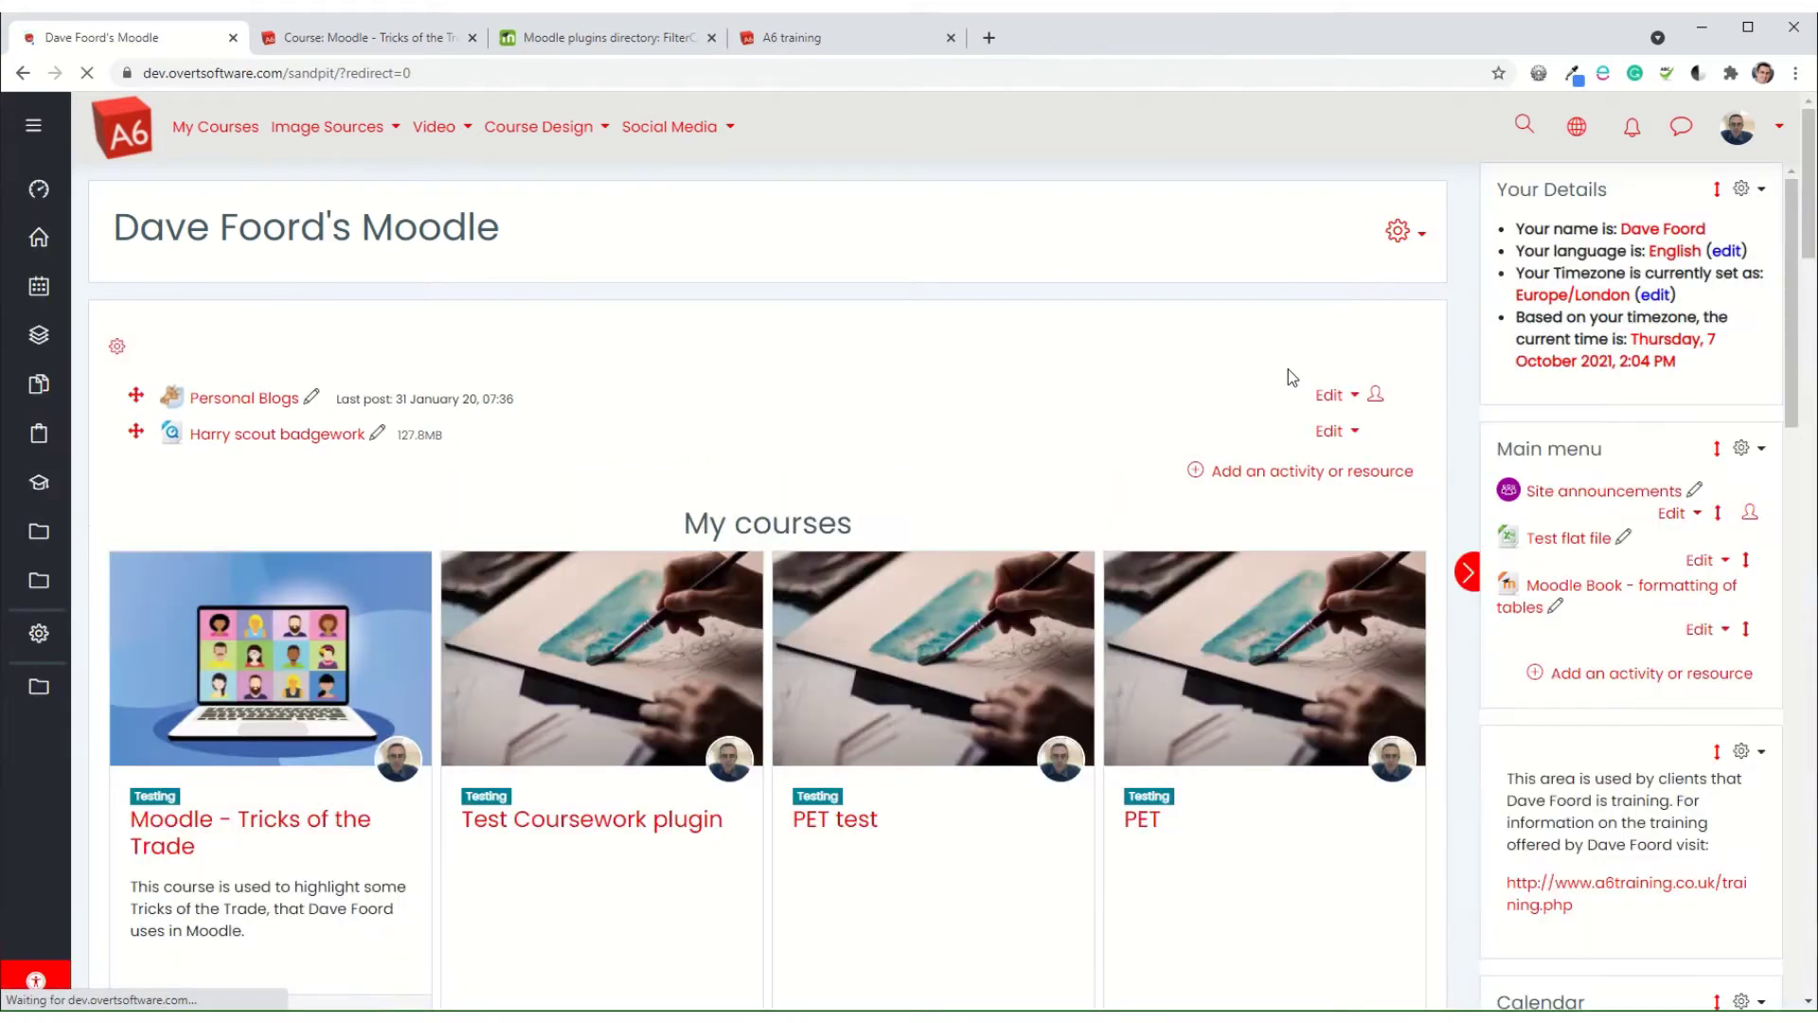
{"action": "left_click", "coordinate": [1749, 192]}
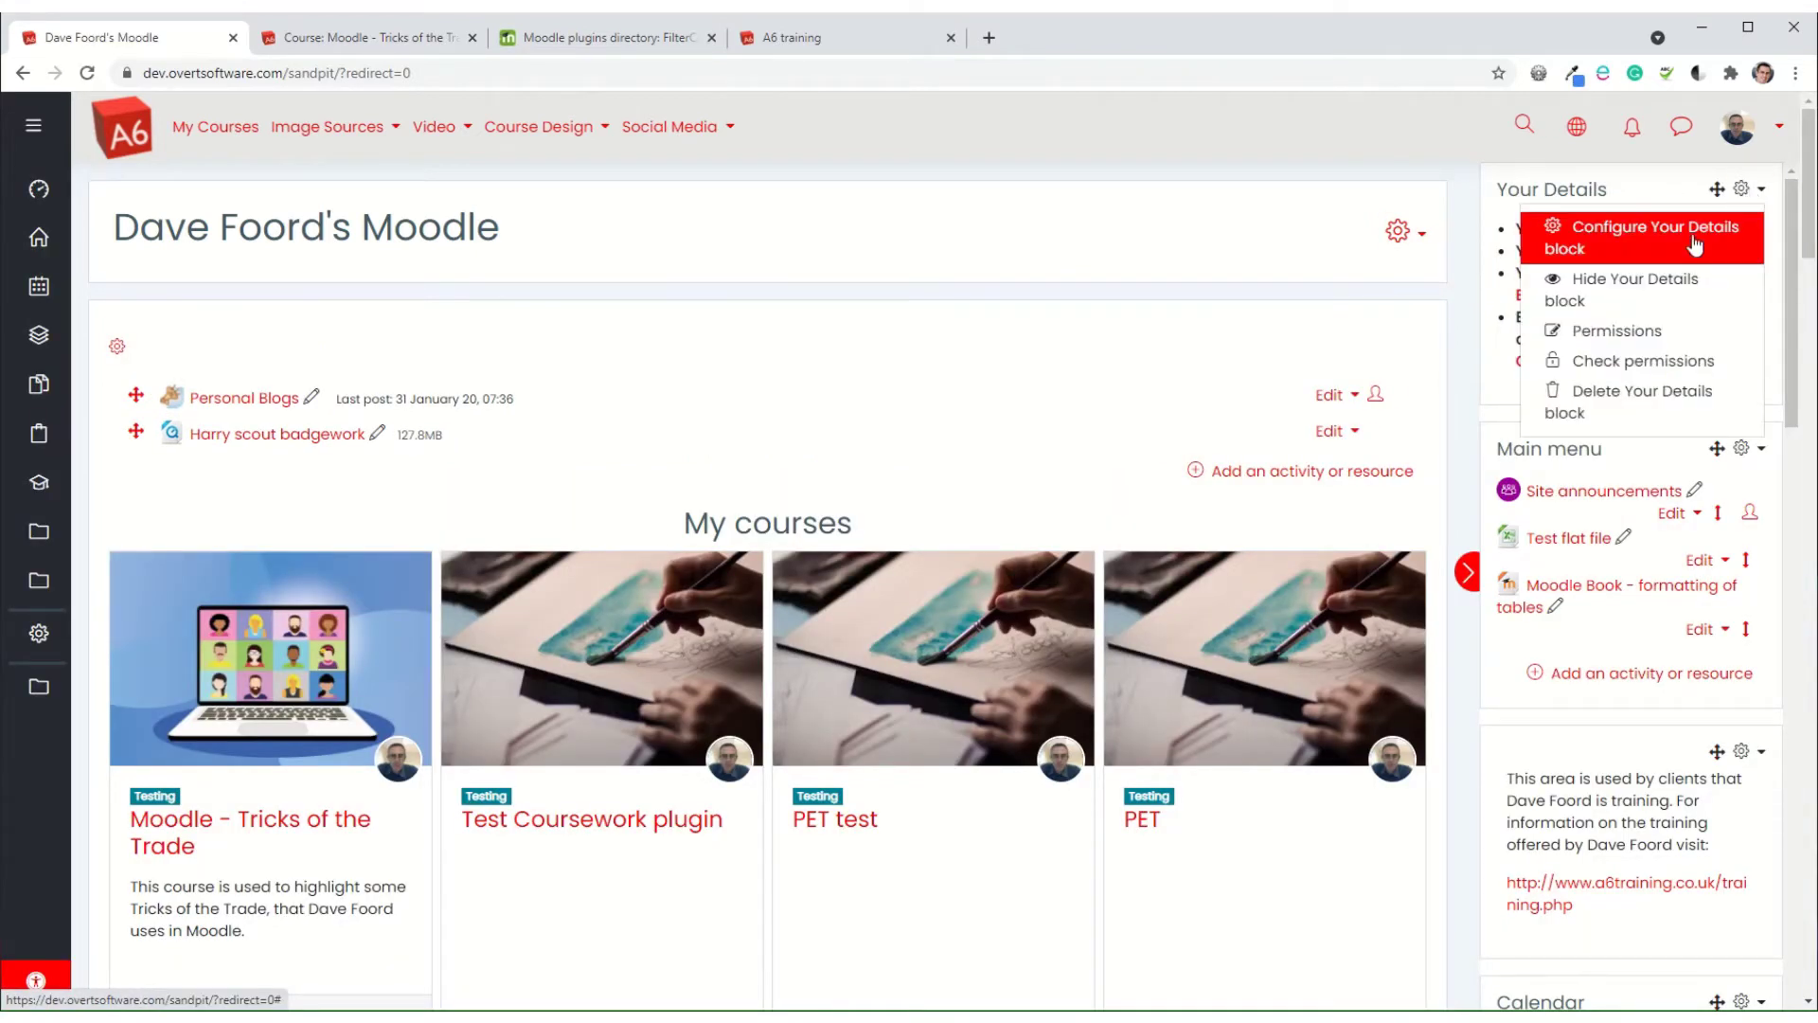
{"action": "left_click", "coordinate": [1602, 234]}
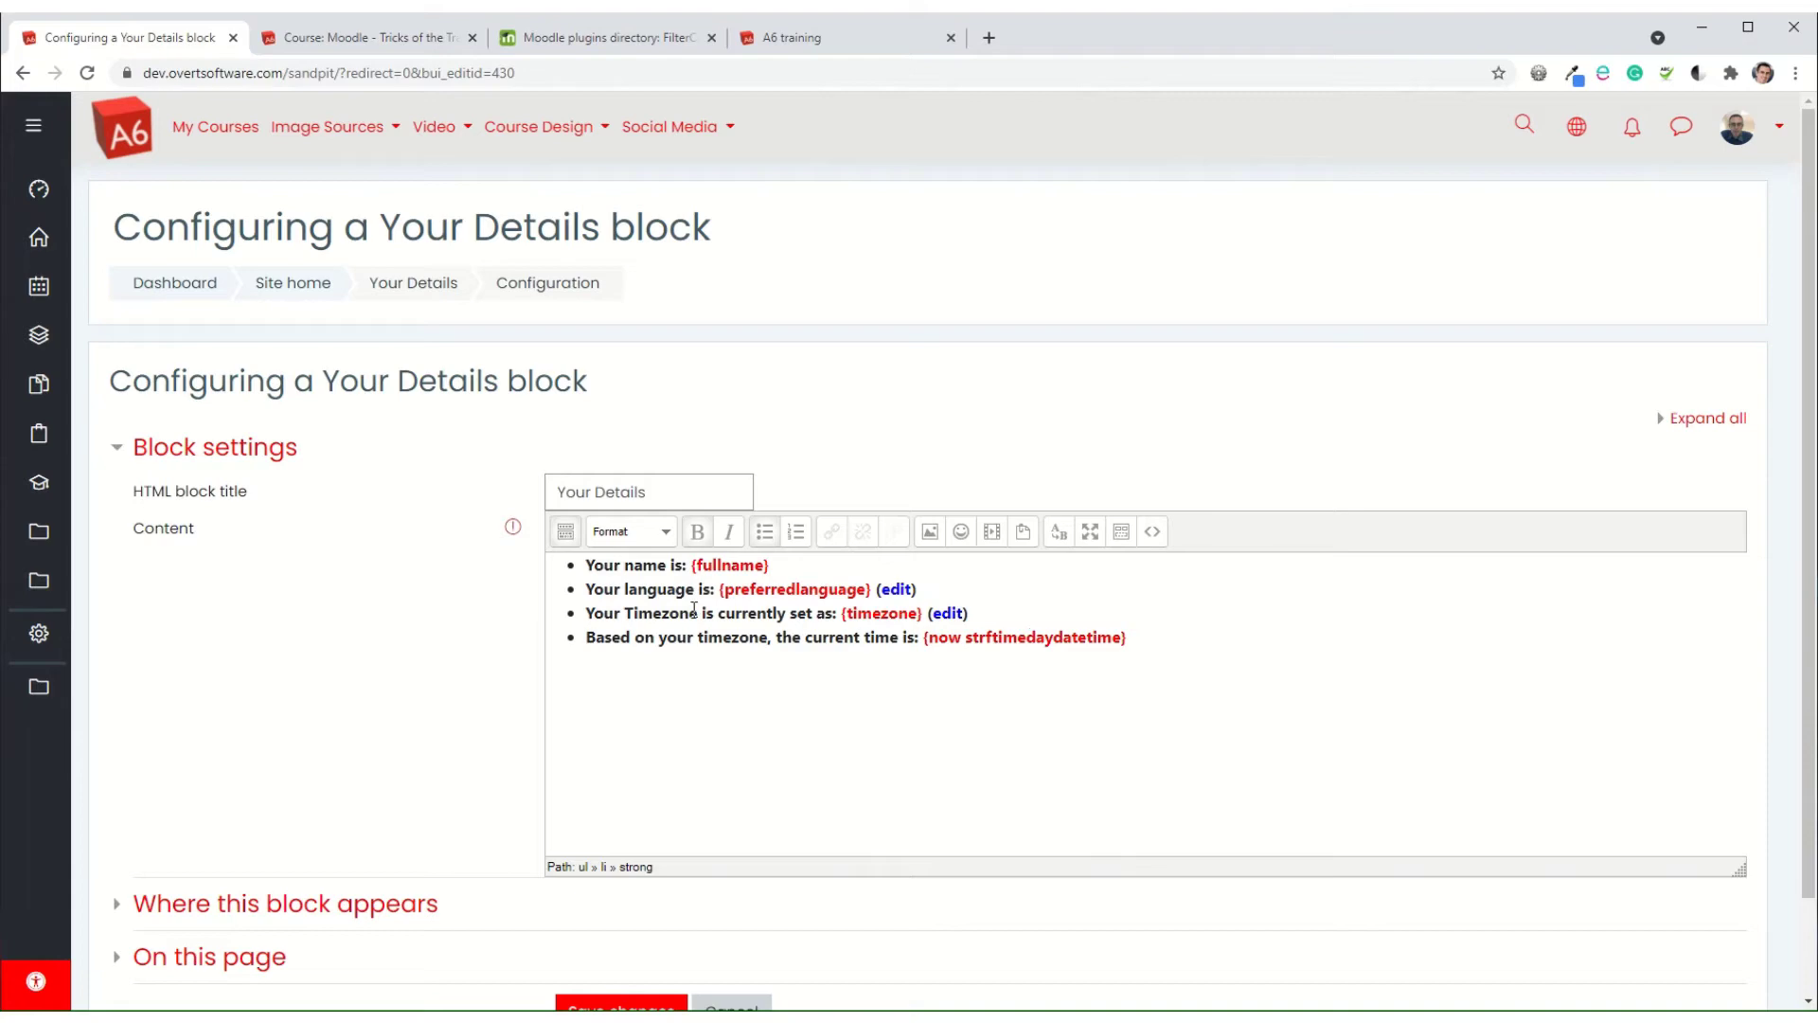
Review the {fullname}, {timezone} and {now} tags in the block content and go back without saving
{"action": "scroll", "coordinate": [633, 633], "scroll_direction": "down", "scroll_amount": 2}
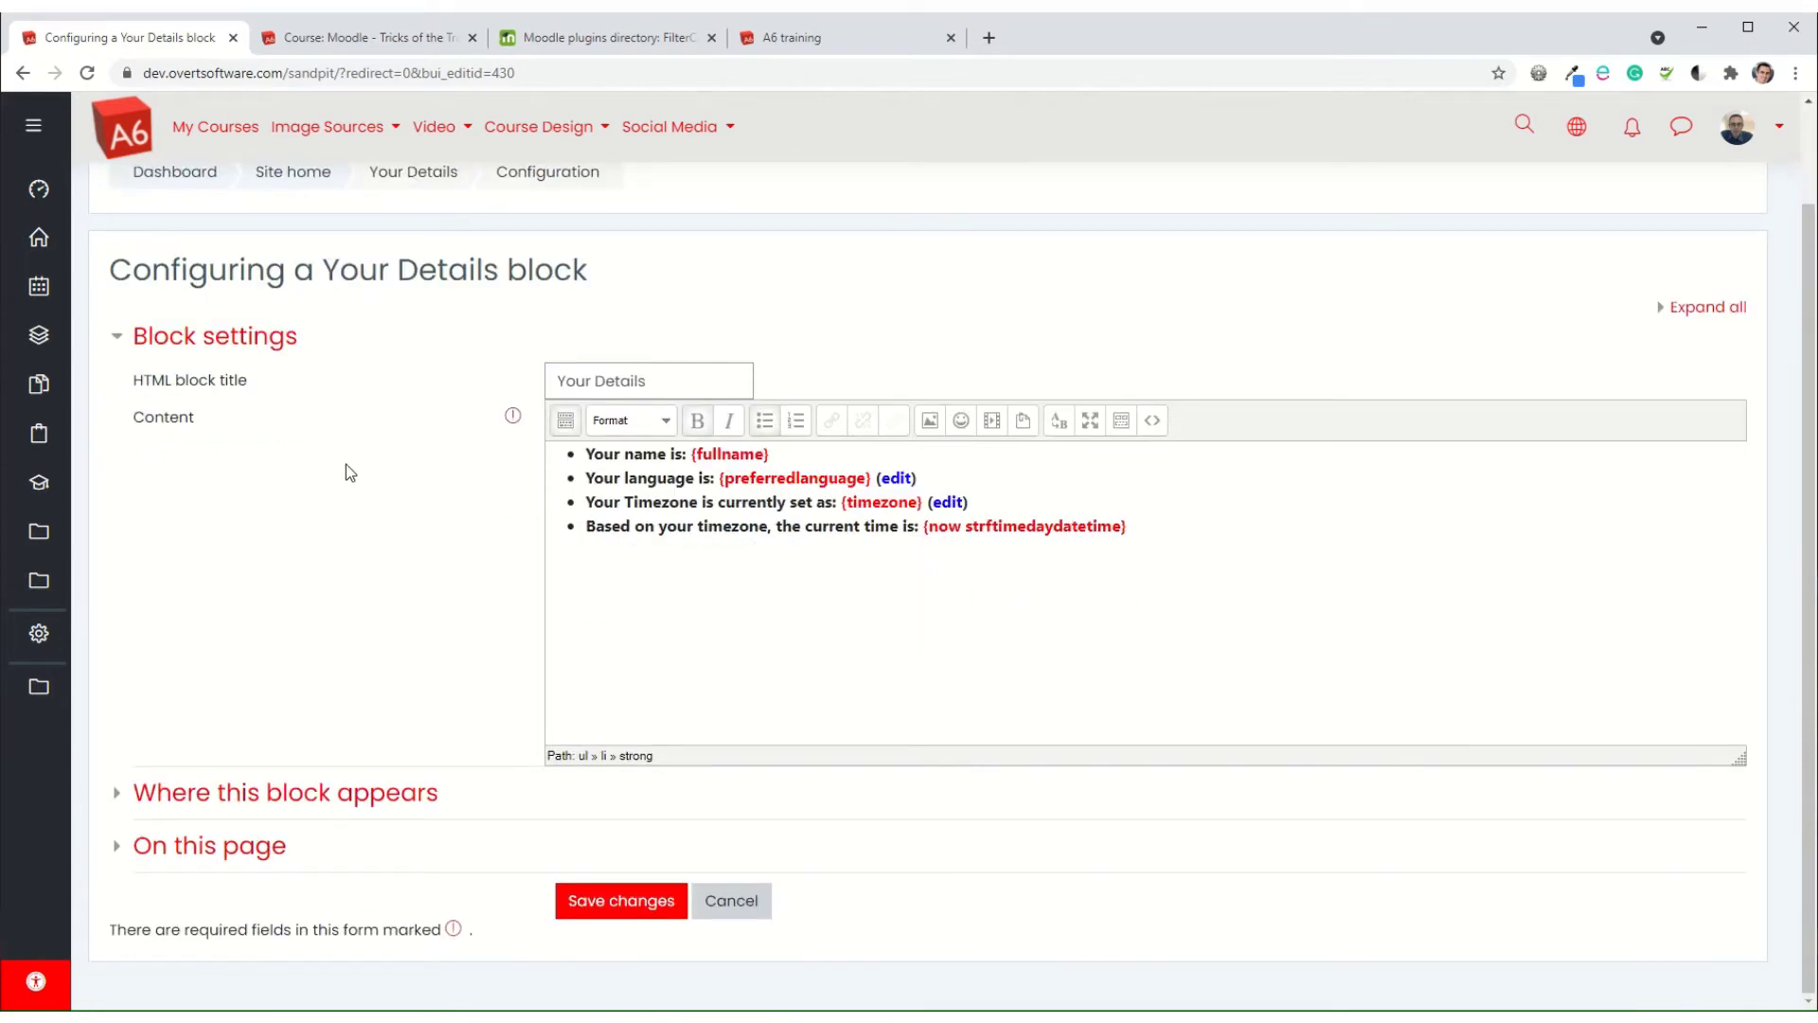
{"action": "scroll", "coordinate": [109, 324], "scroll_direction": "up", "scroll_amount": 2}
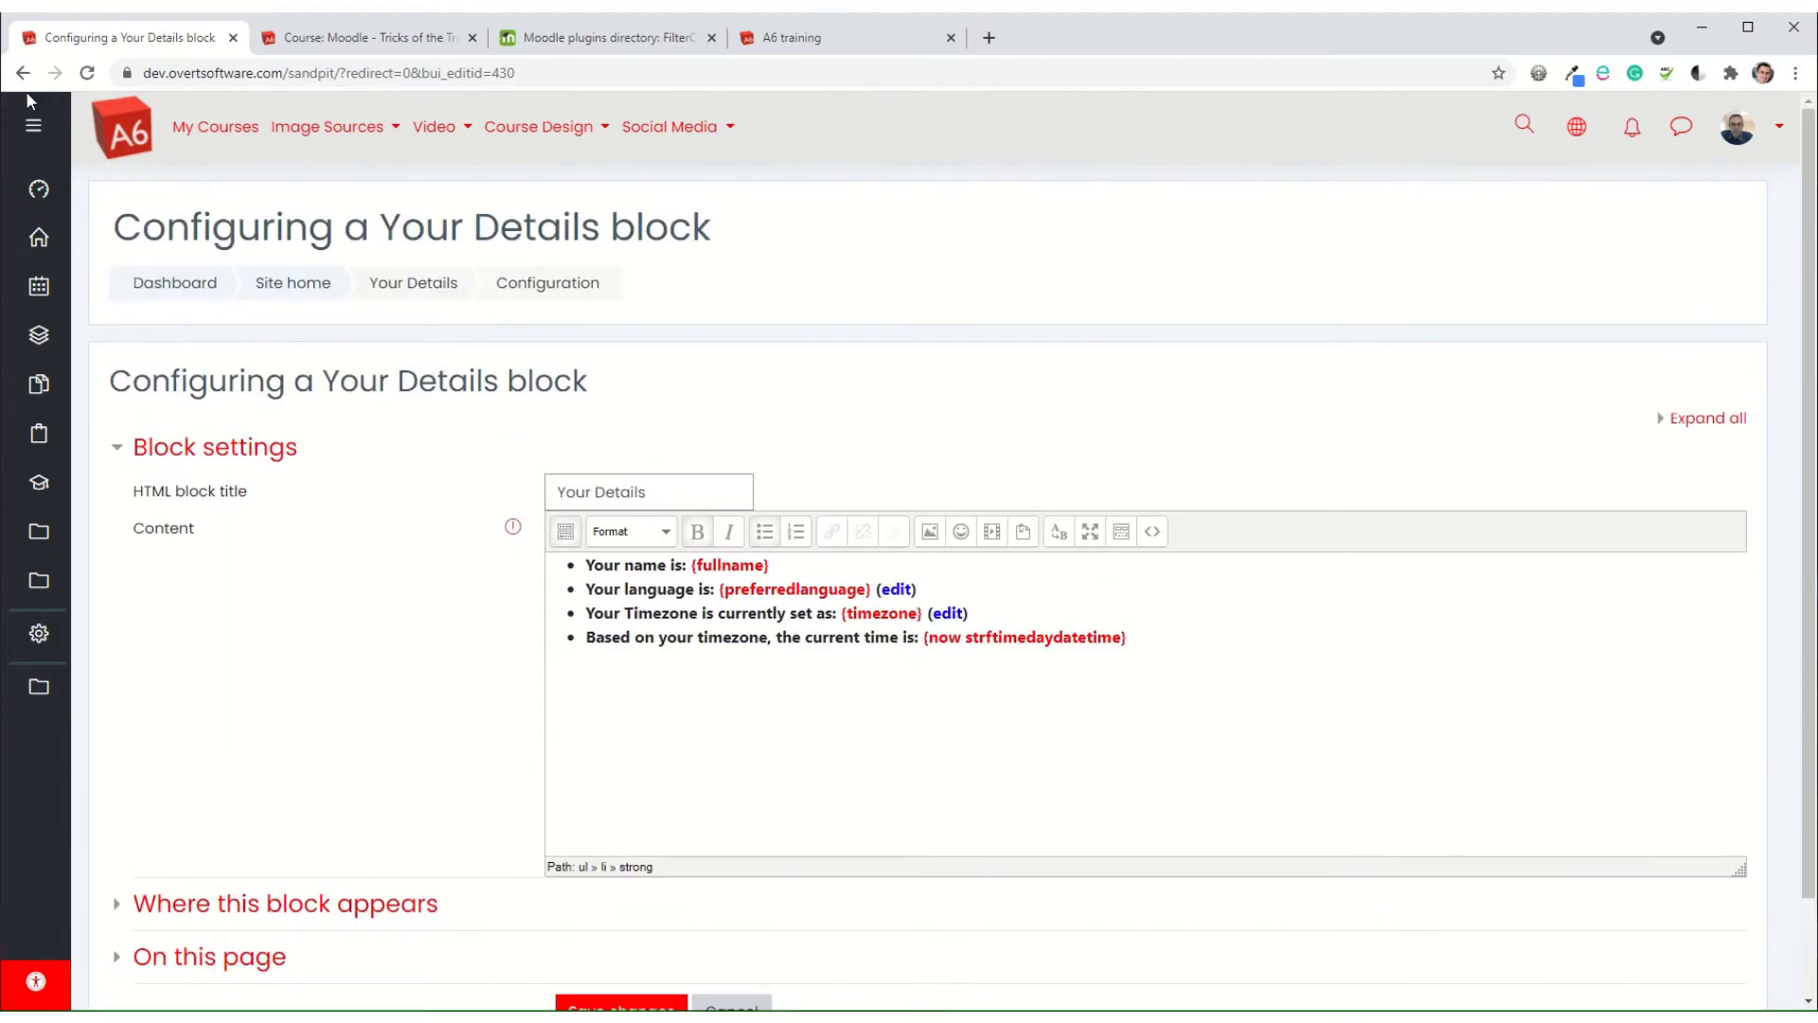
{"action": "left_click", "coordinate": [24, 76]}
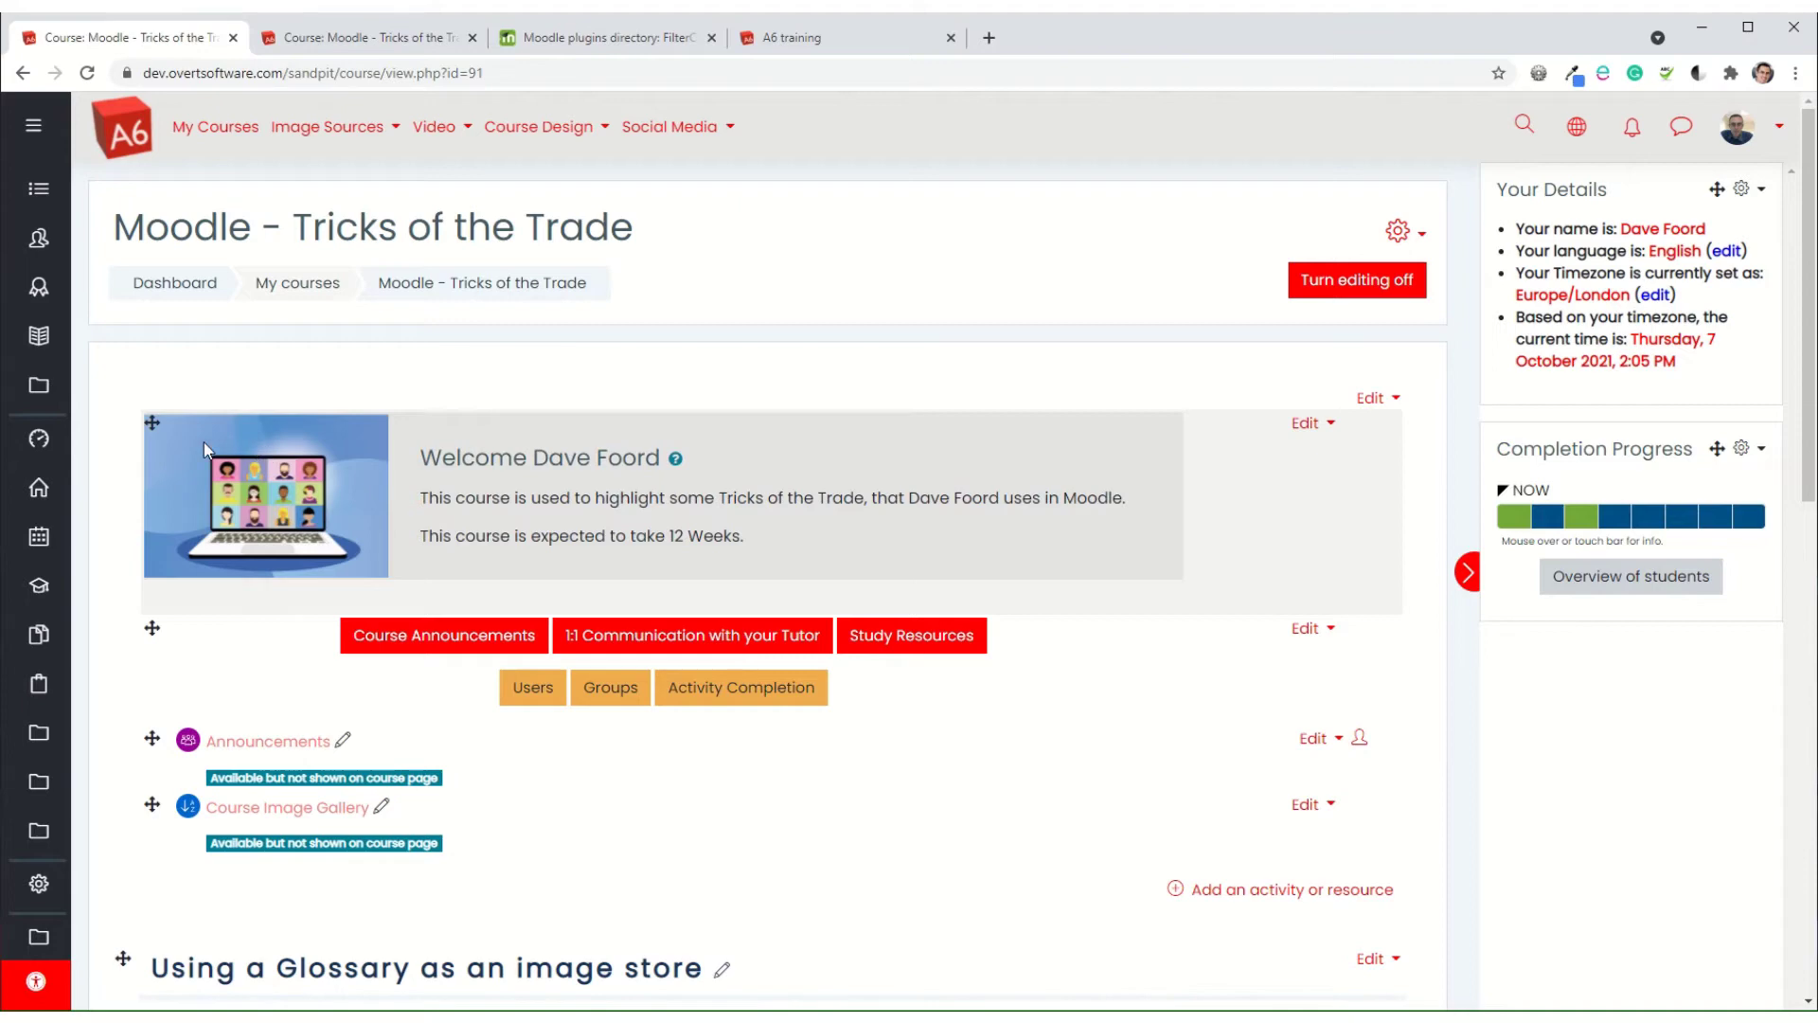
{"action": "left_click", "coordinate": [1397, 233]}
{"action": "left_click", "coordinate": [1106, 273]}
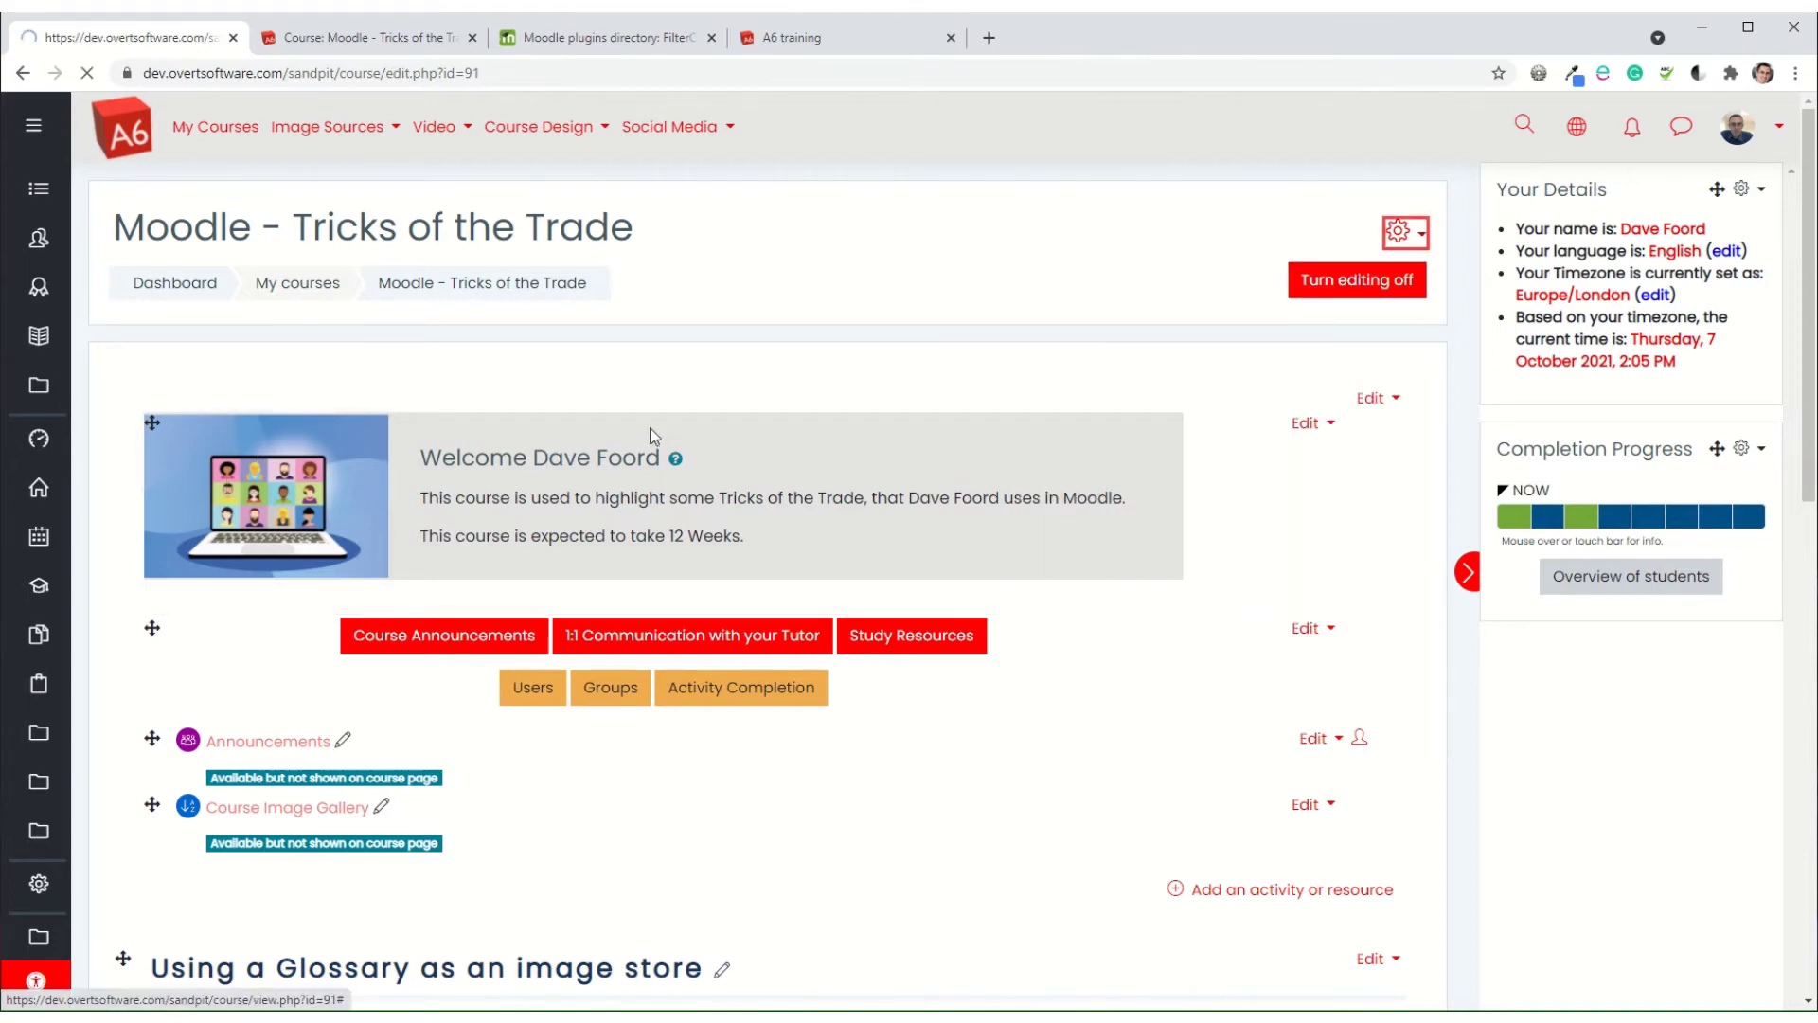
{"action": "scroll", "coordinate": [356, 494], "scroll_direction": "down", "scroll_amount": 8}
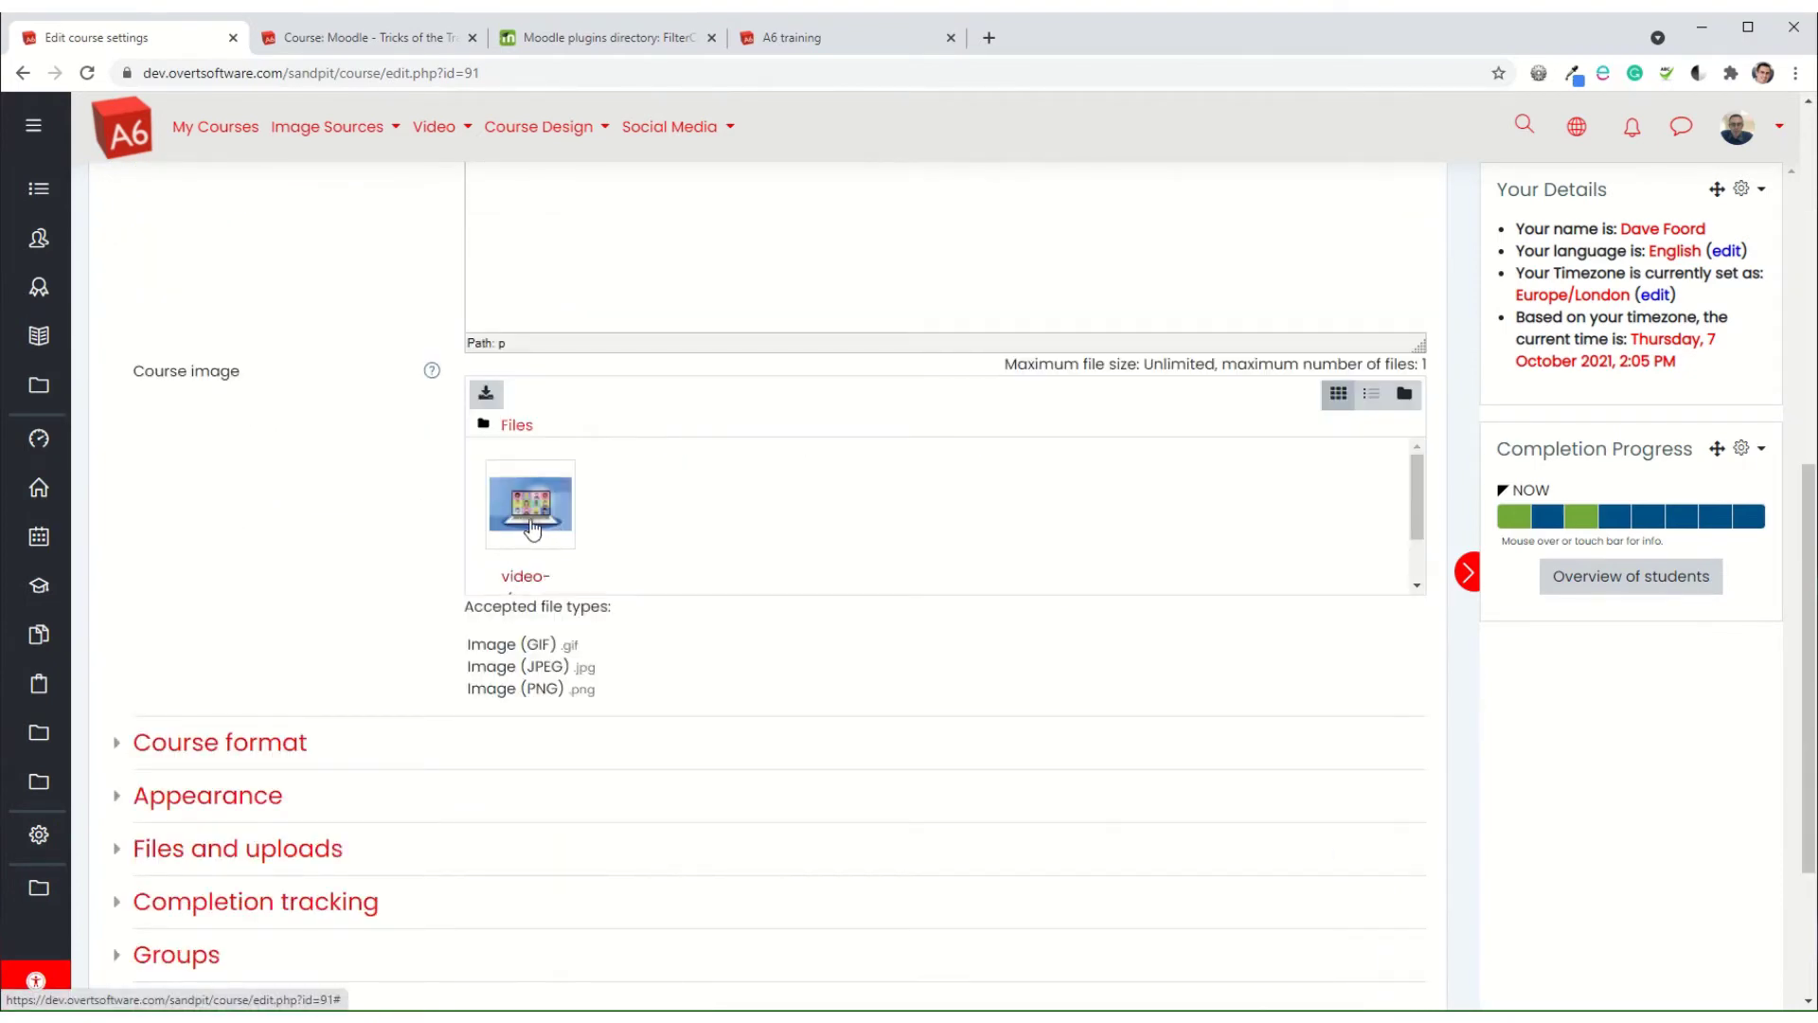
{"action": "scroll", "coordinate": [531, 529], "scroll_direction": "up", "scroll_amount": 6}
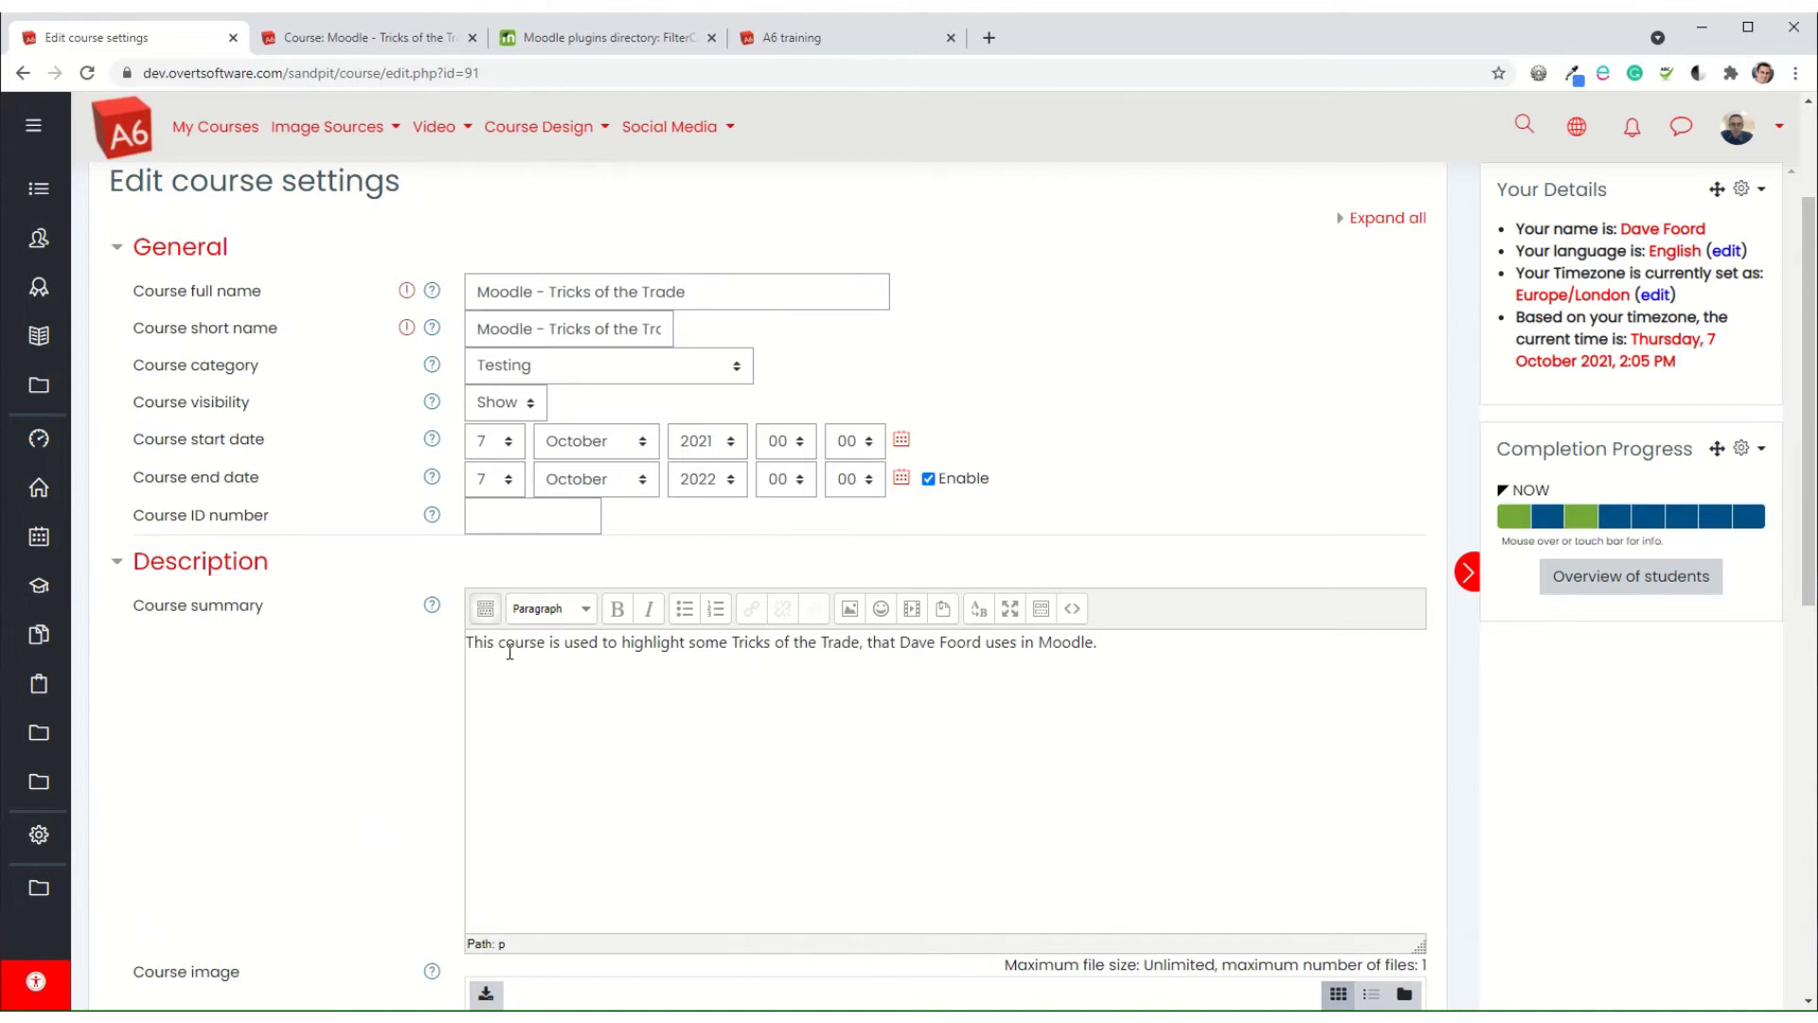
{"action": "scroll", "coordinate": [1278, 478], "scroll_direction": "up", "scroll_amount": 2}
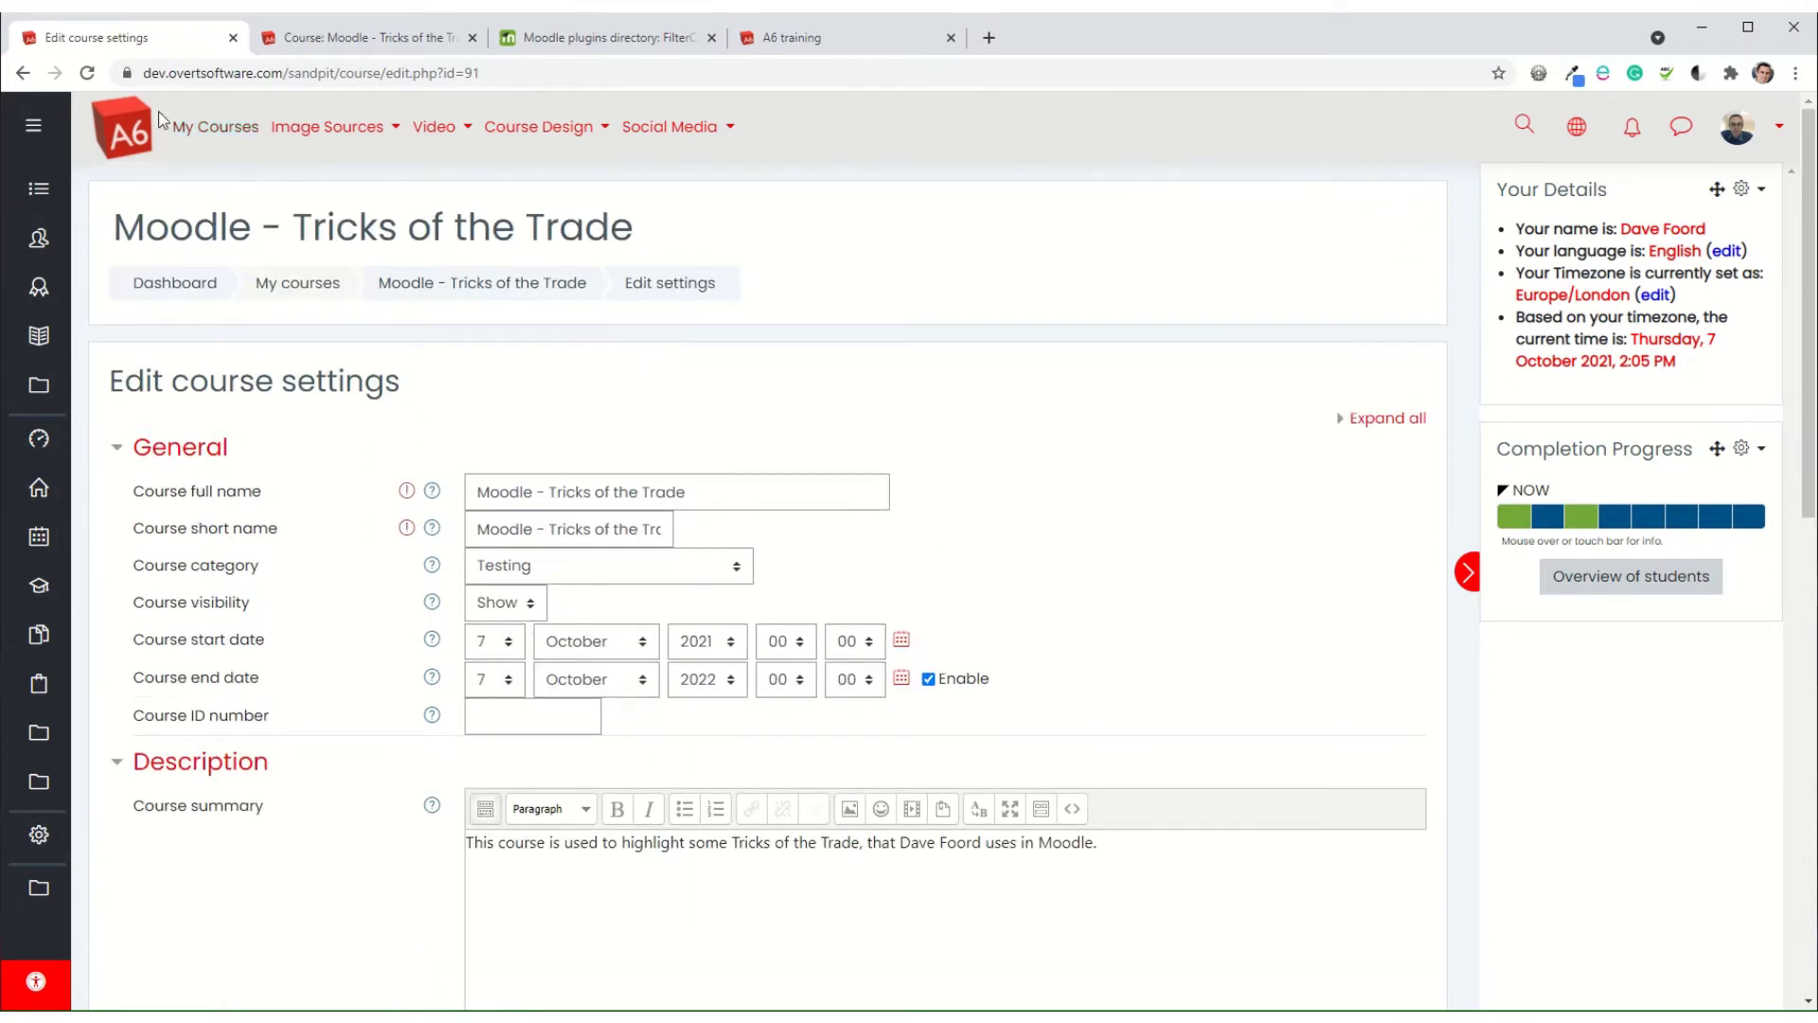
{"action": "left_click", "coordinate": [22, 73]}
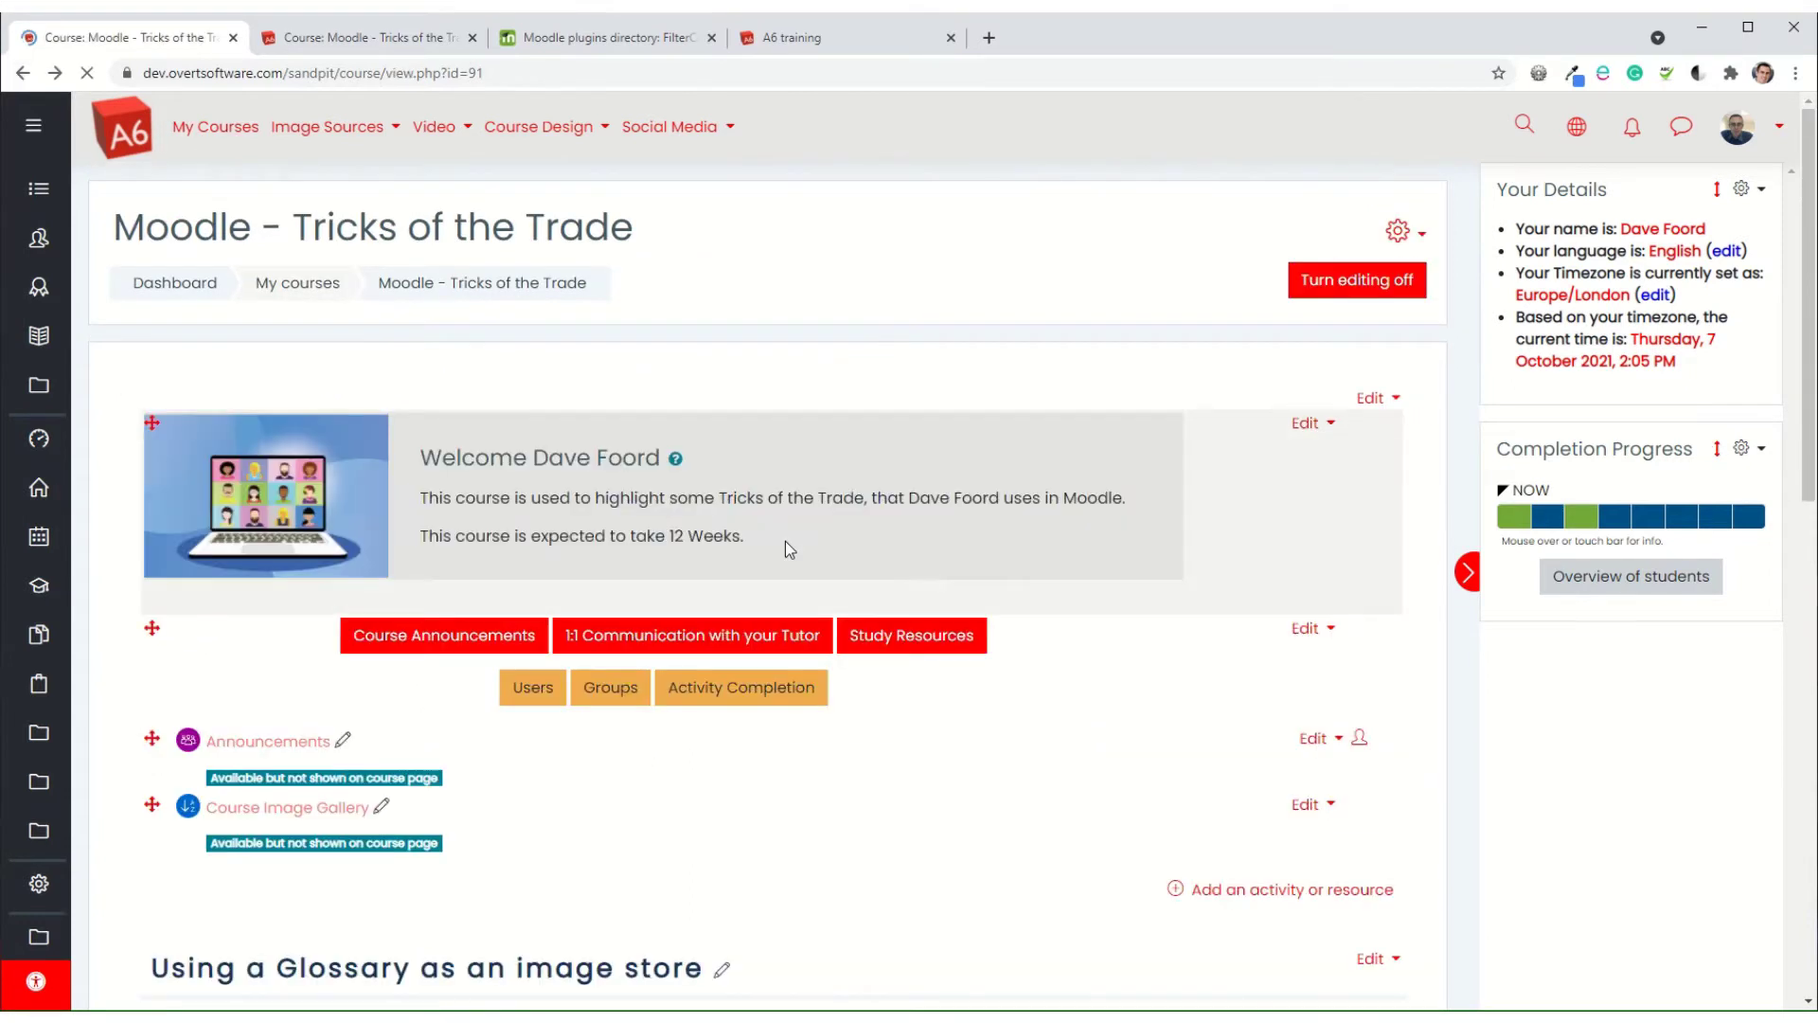
{"action": "left_click_drag", "start_coordinate": [426, 500], "coordinate": [1141, 499]}
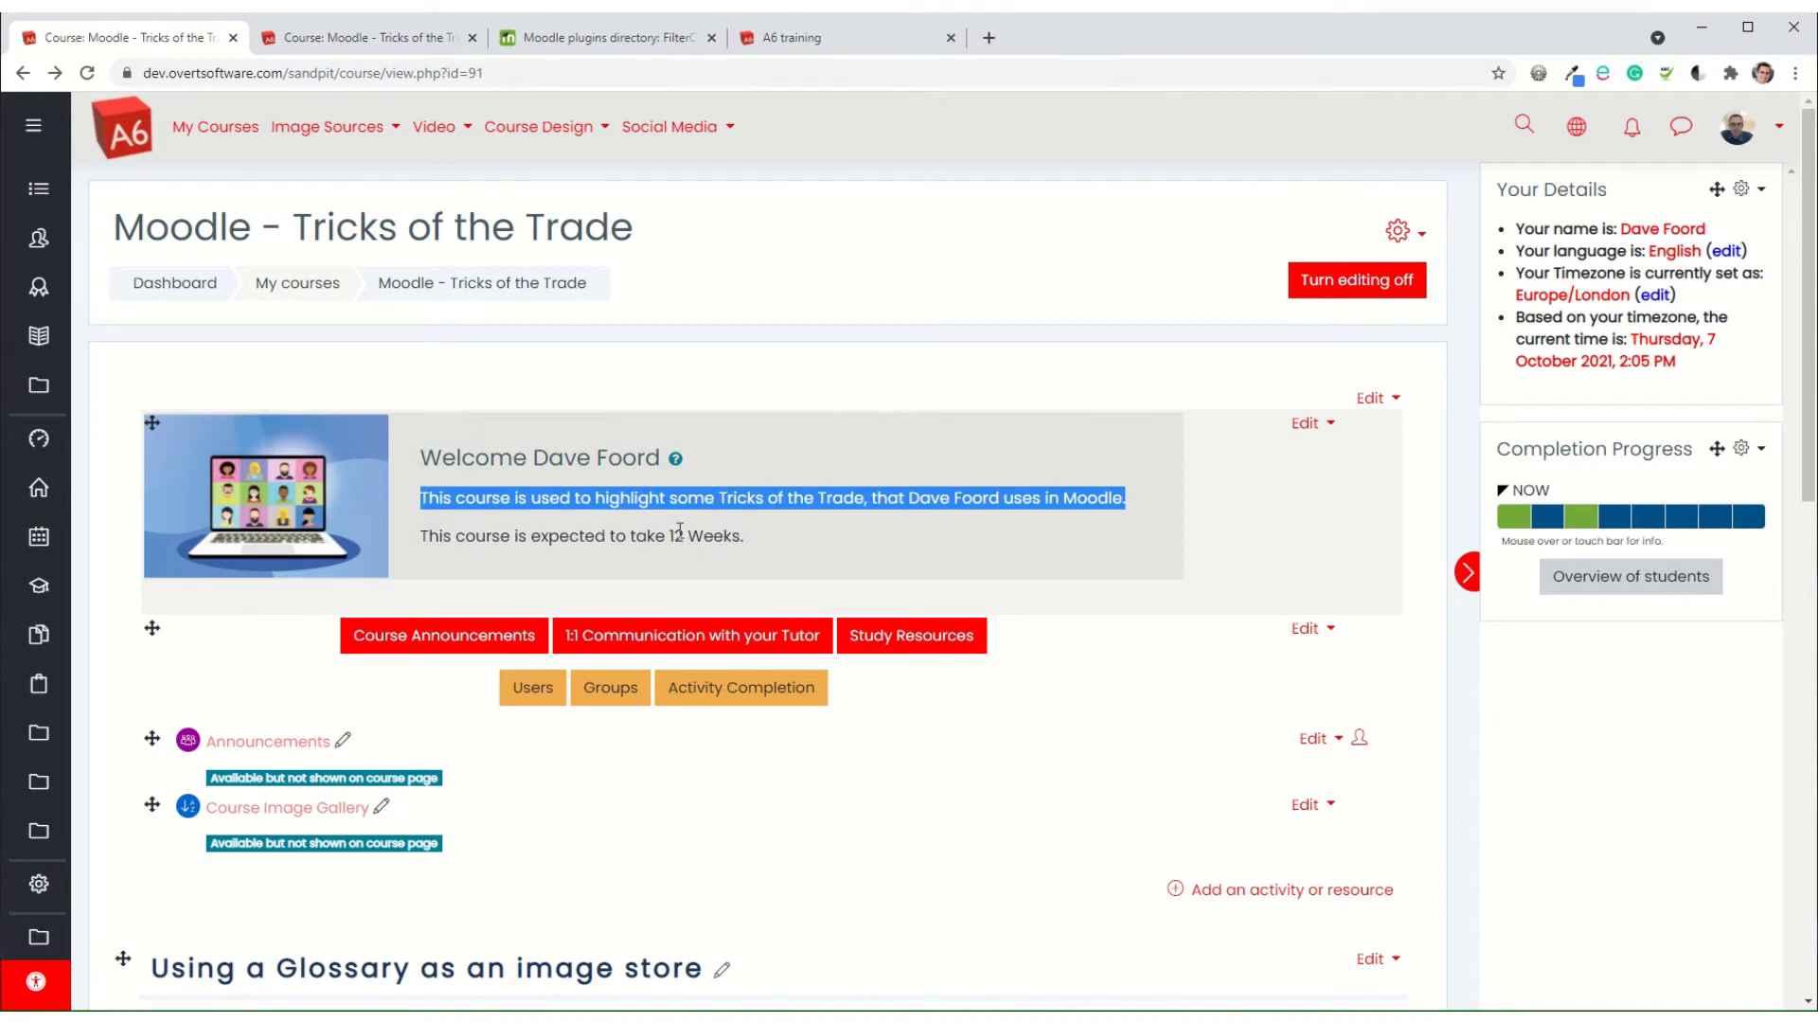
Check the course's RemUI Custom Fields showing Course Duration 12 Weeks, then return to the course page
{"action": "left_click", "coordinate": [1398, 232]}
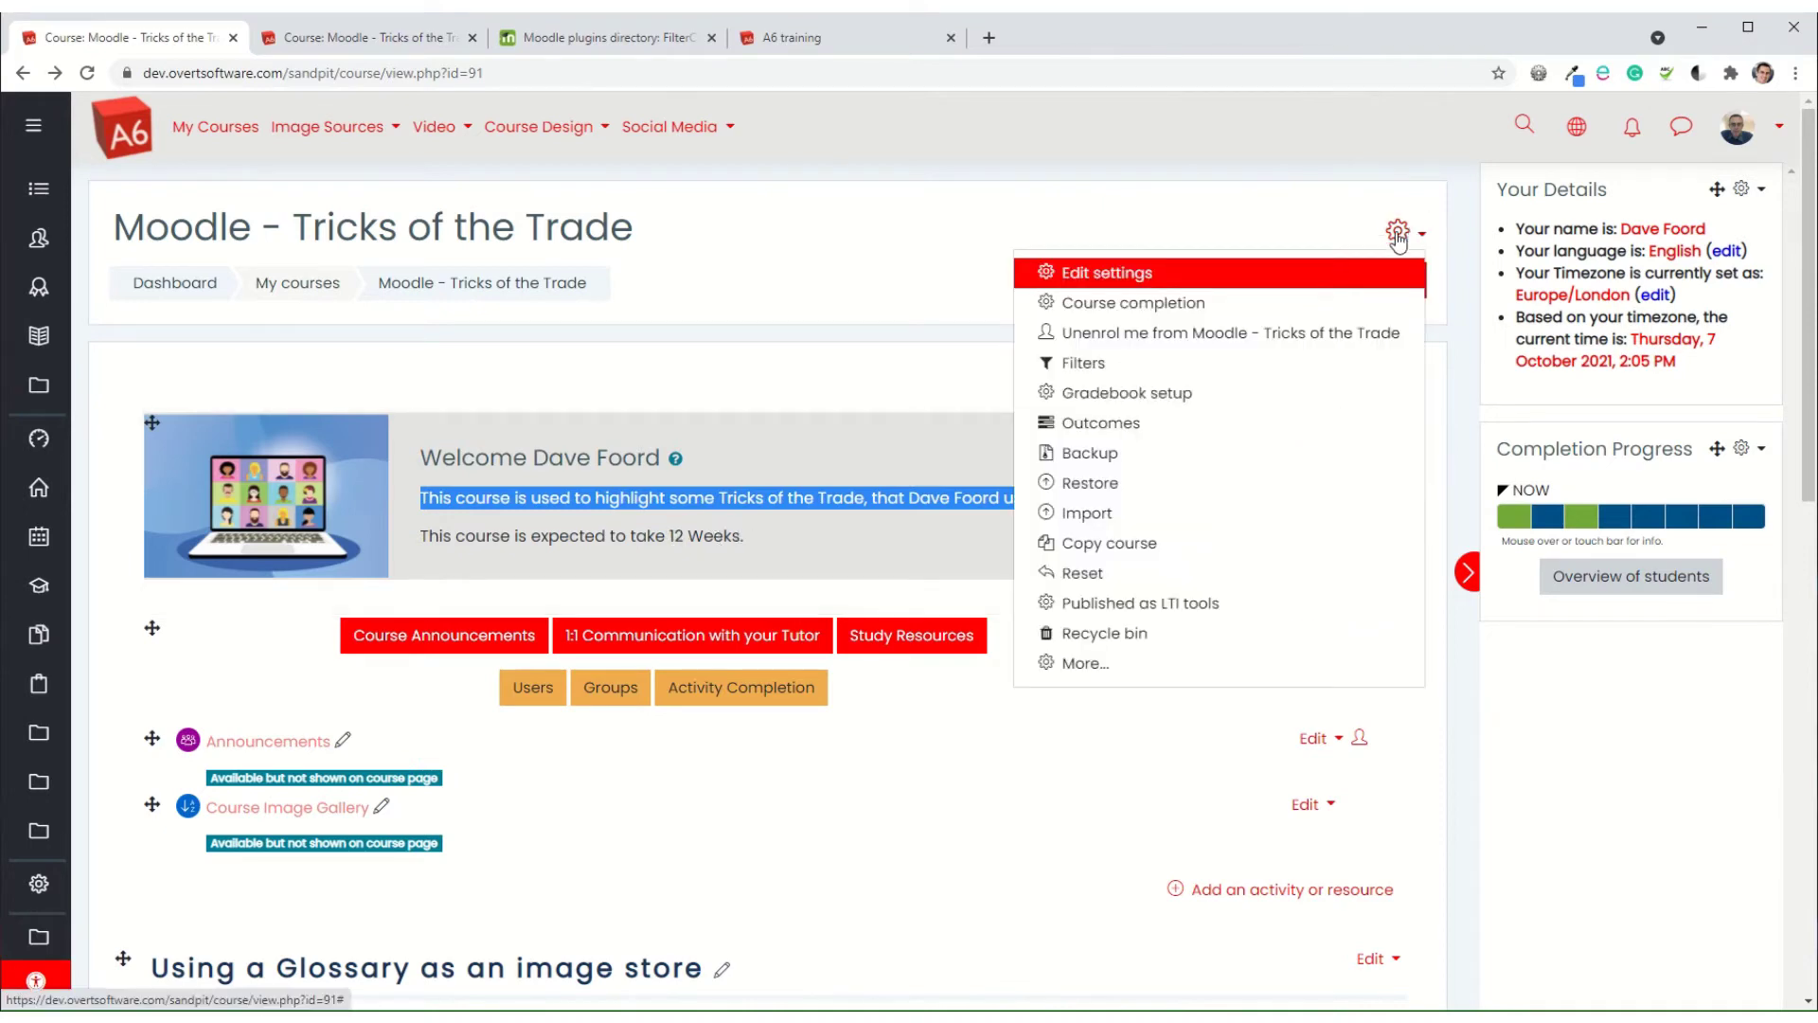
{"action": "left_click", "coordinate": [1108, 274]}
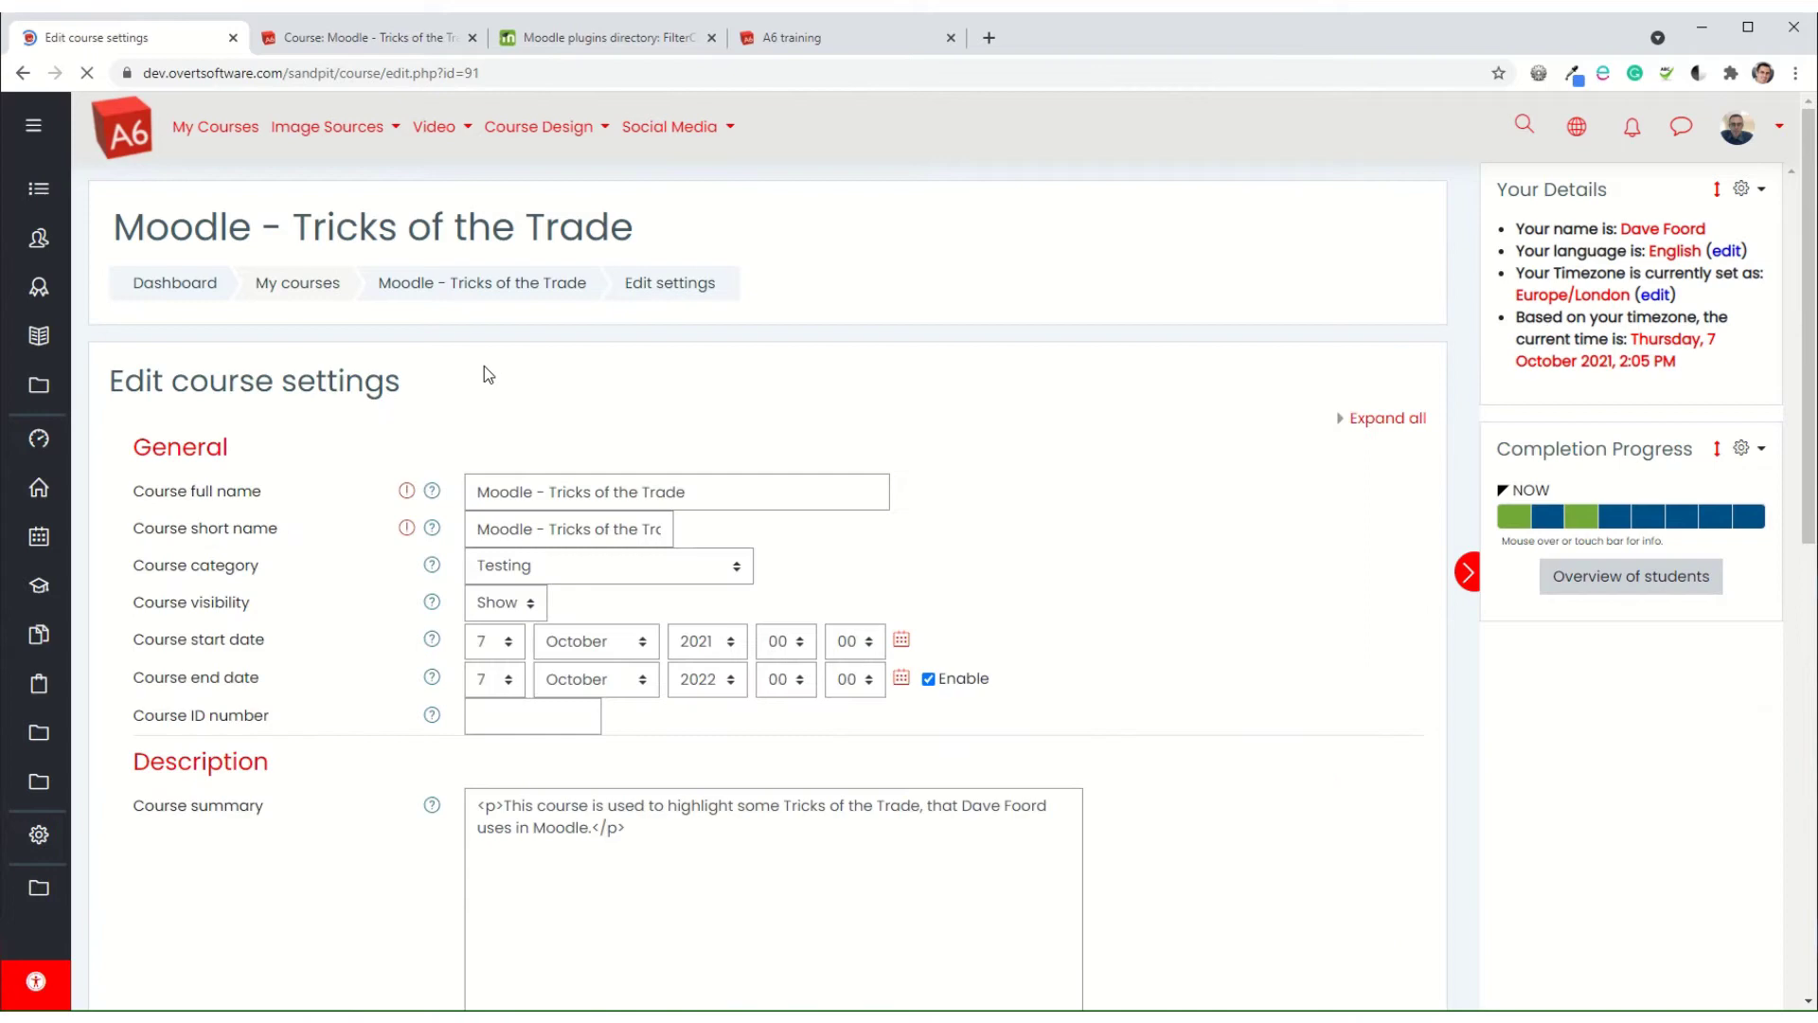
{"action": "scroll", "coordinate": [341, 434], "scroll_direction": "down", "scroll_amount": 6}
{"action": "scroll", "coordinate": [341, 434], "scroll_direction": "down", "scroll_amount": 4}
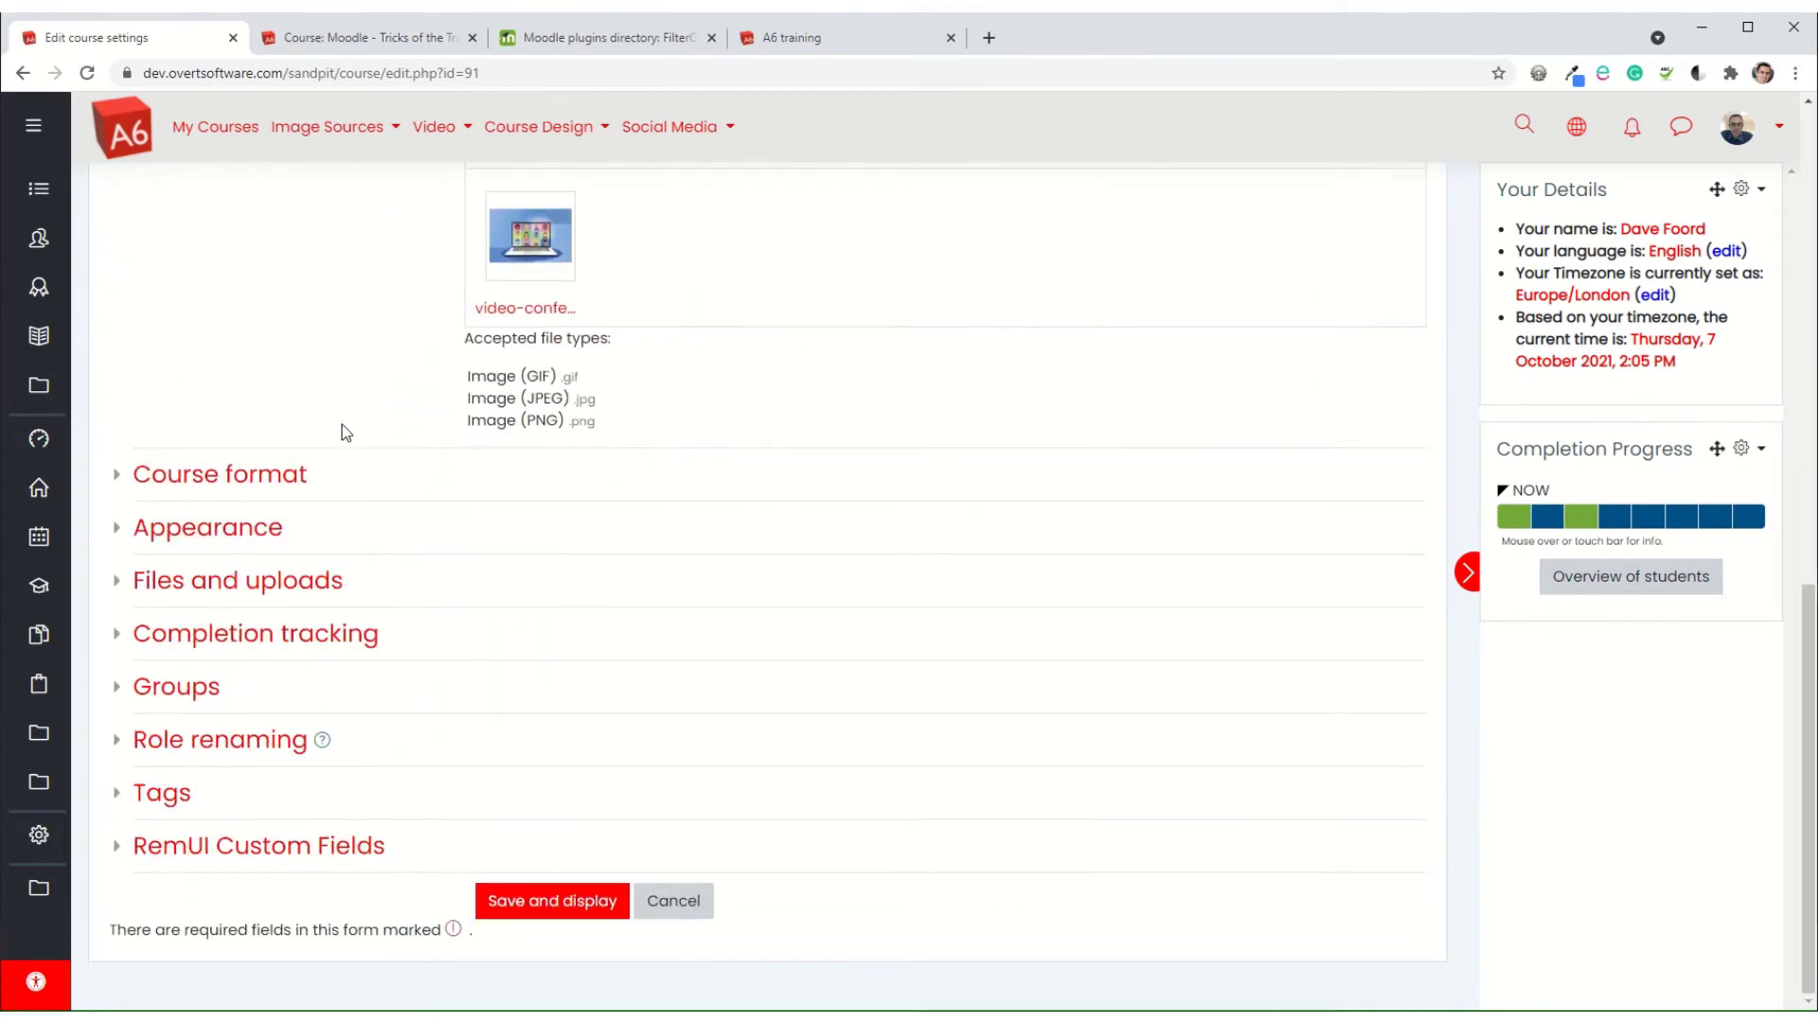
{"action": "left_click", "coordinate": [208, 846]}
{"action": "scroll", "coordinate": [330, 712], "scroll_direction": "down", "scroll_amount": 2}
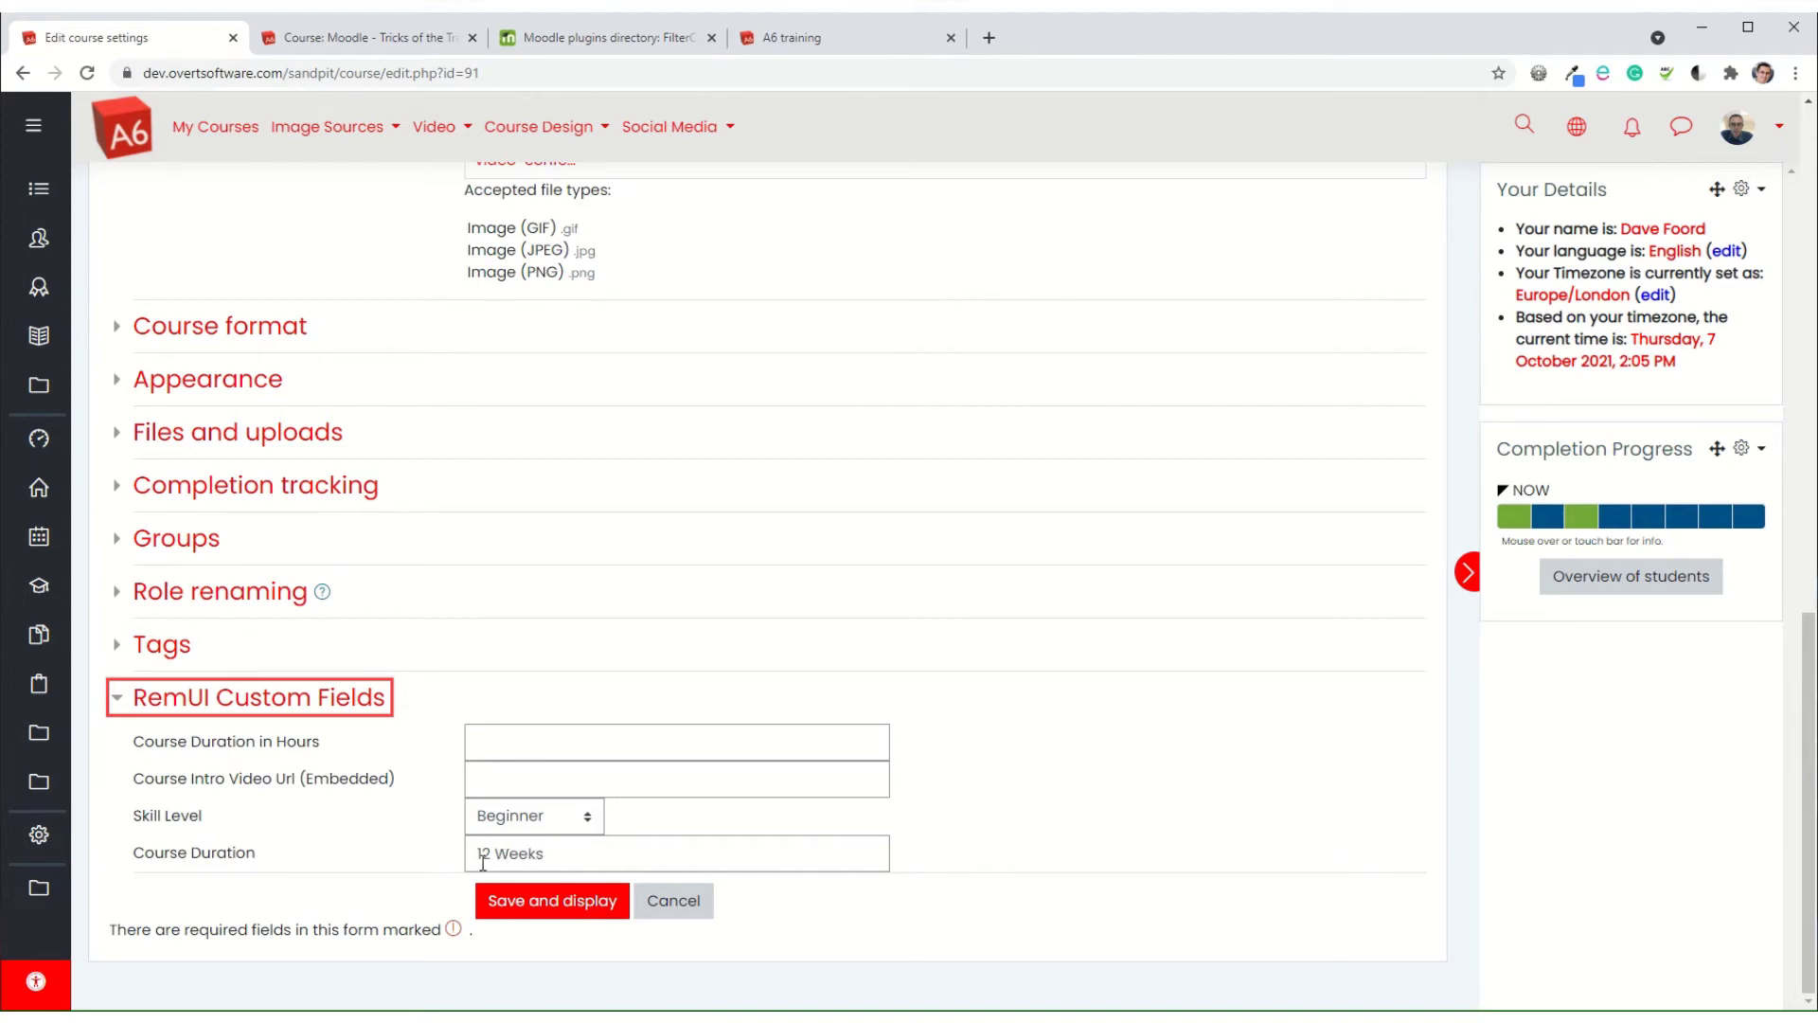
{"action": "scroll", "coordinate": [800, 692], "scroll_direction": "up", "scroll_amount": 15}
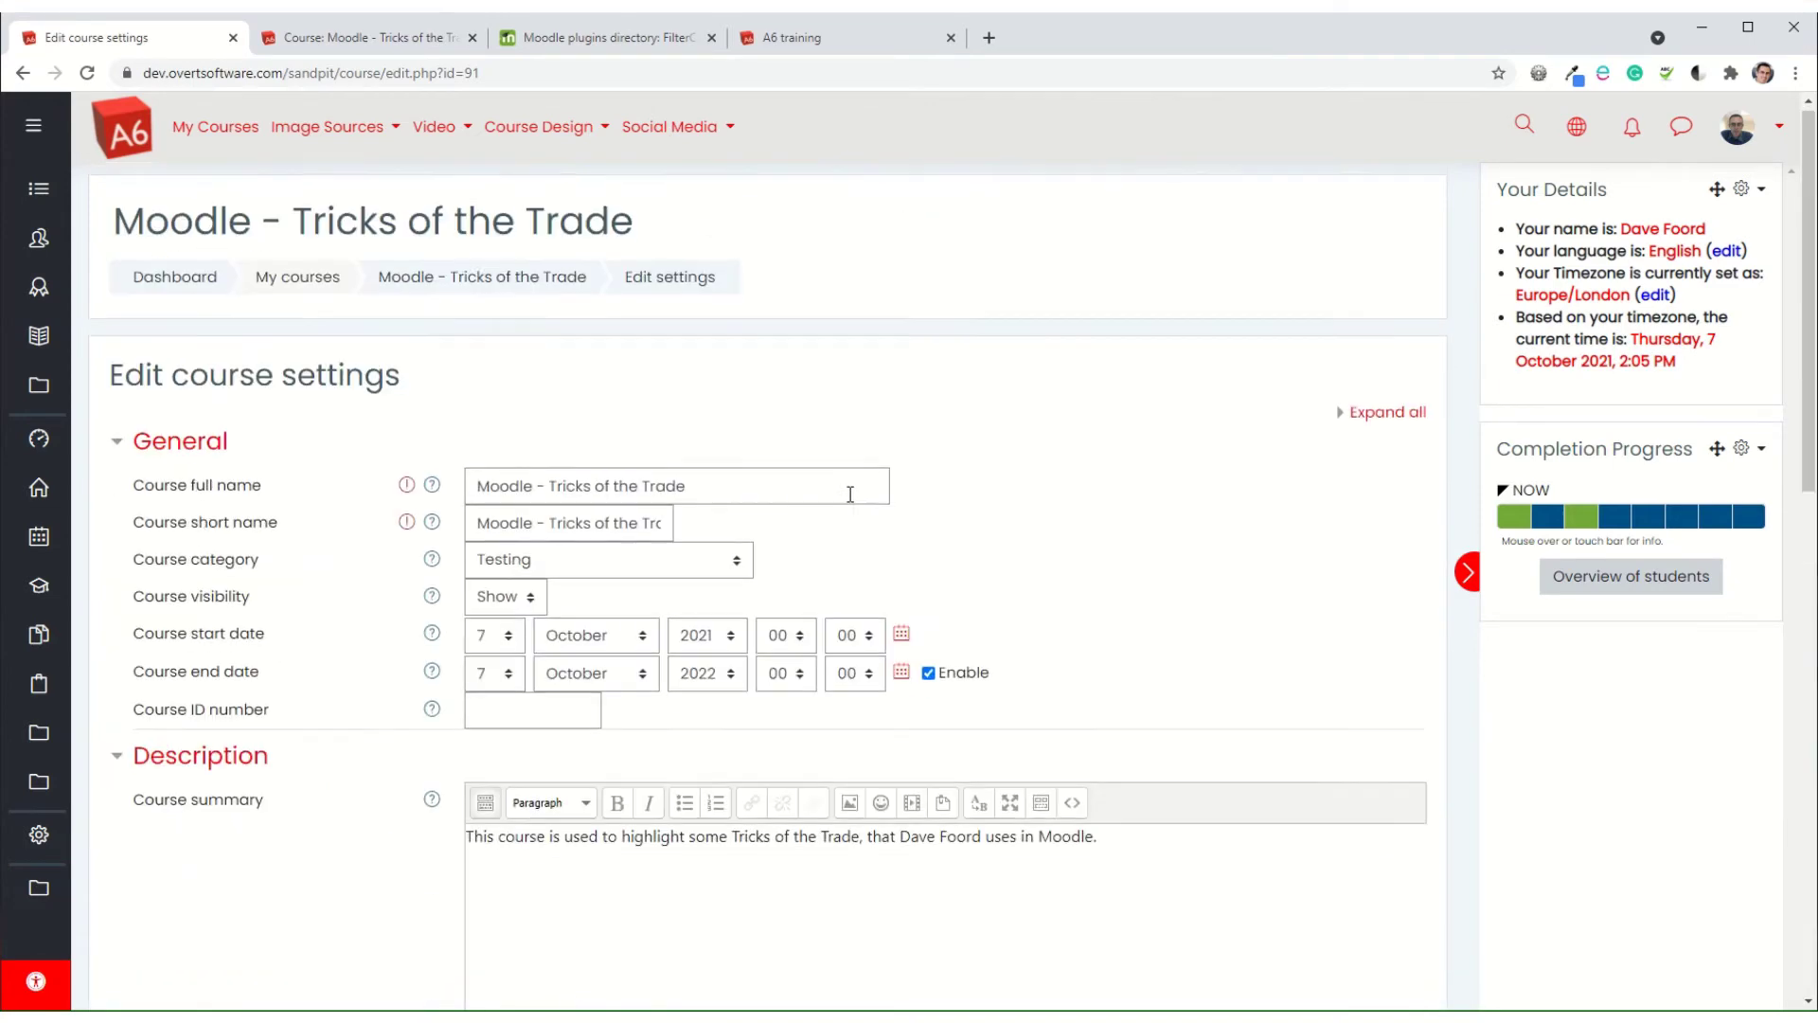
{"action": "left_click", "coordinate": [479, 282]}
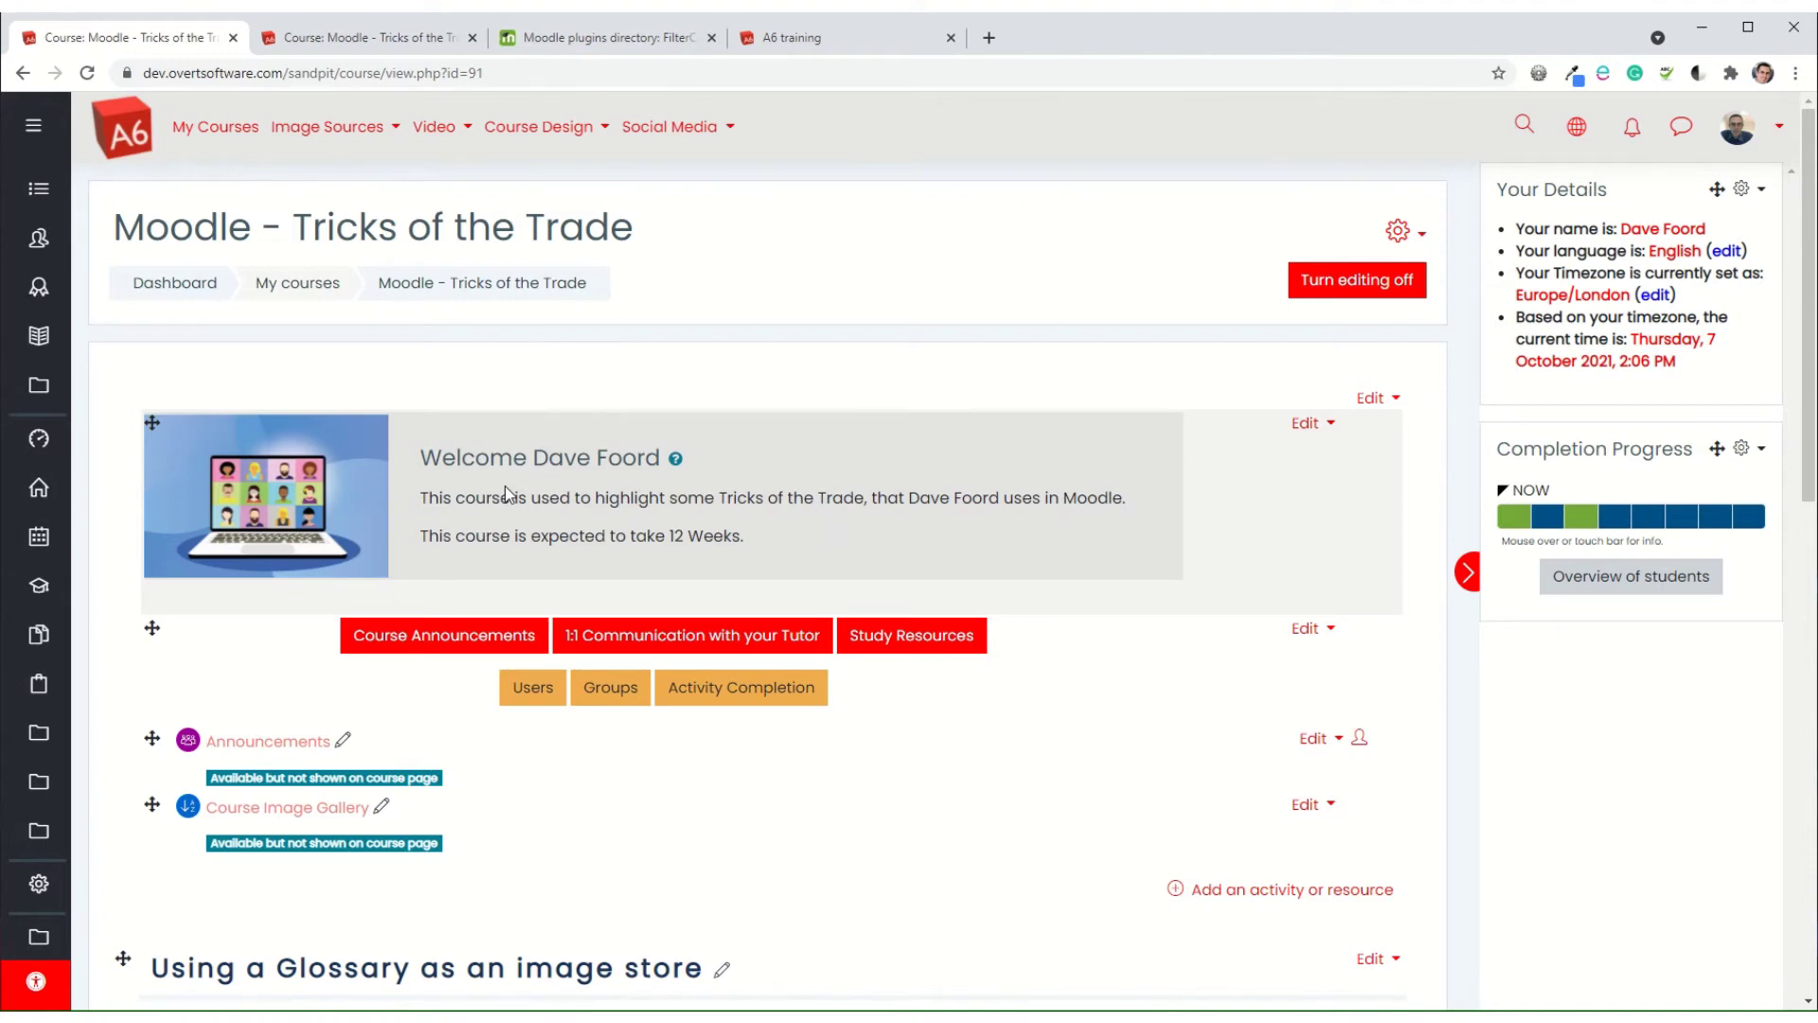
{"action": "left_click", "coordinate": [1398, 230]}
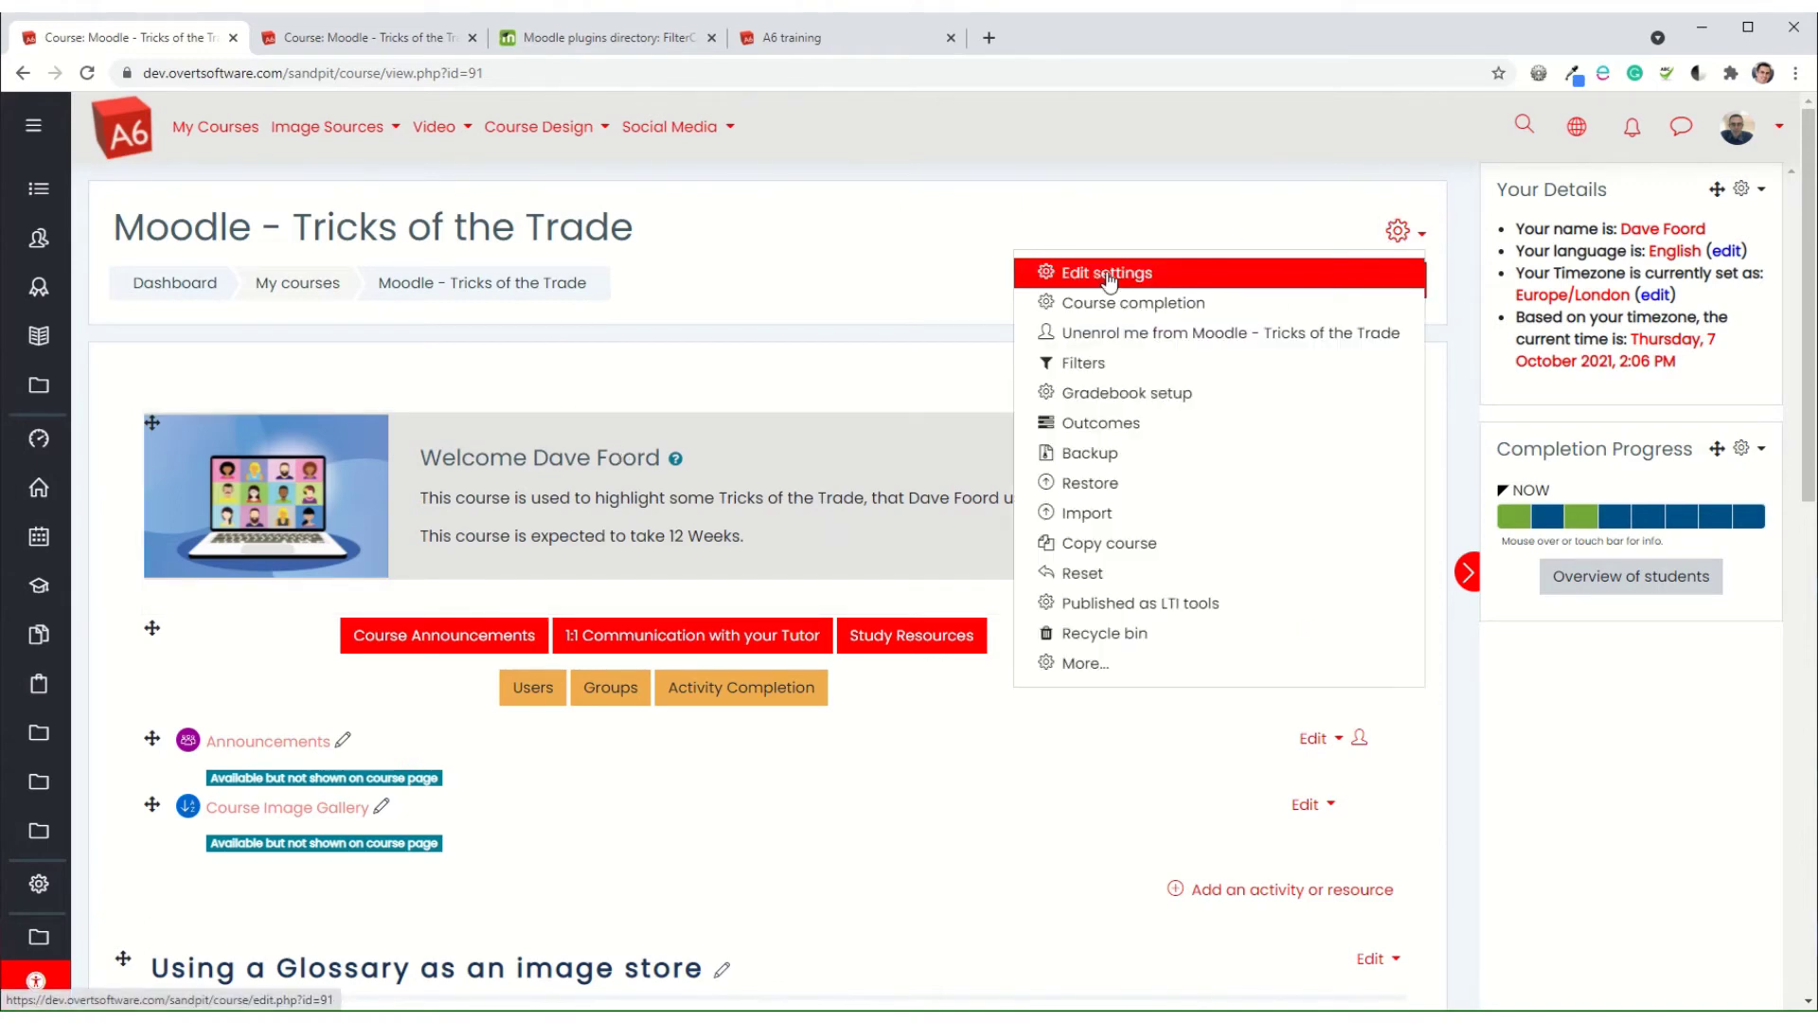
{"action": "left_click", "coordinate": [1109, 276]}
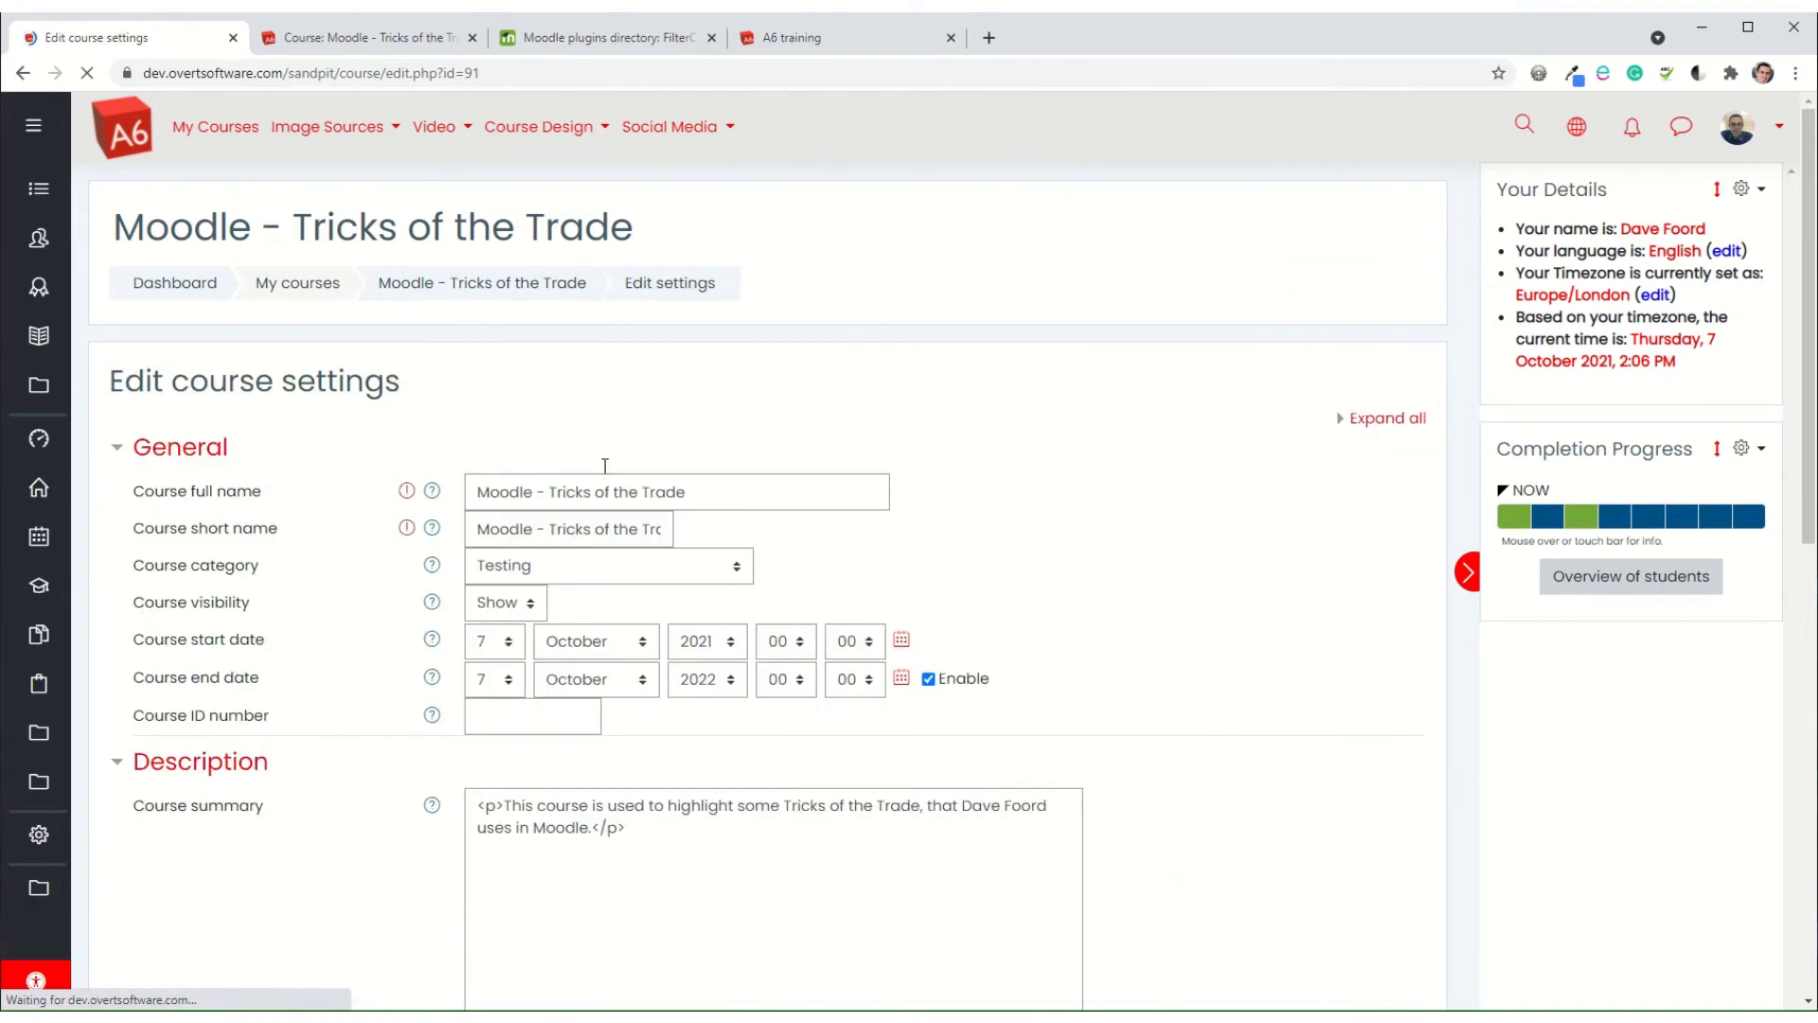
{"action": "scroll", "coordinate": [604, 464], "scroll_direction": "down", "scroll_amount": 4}
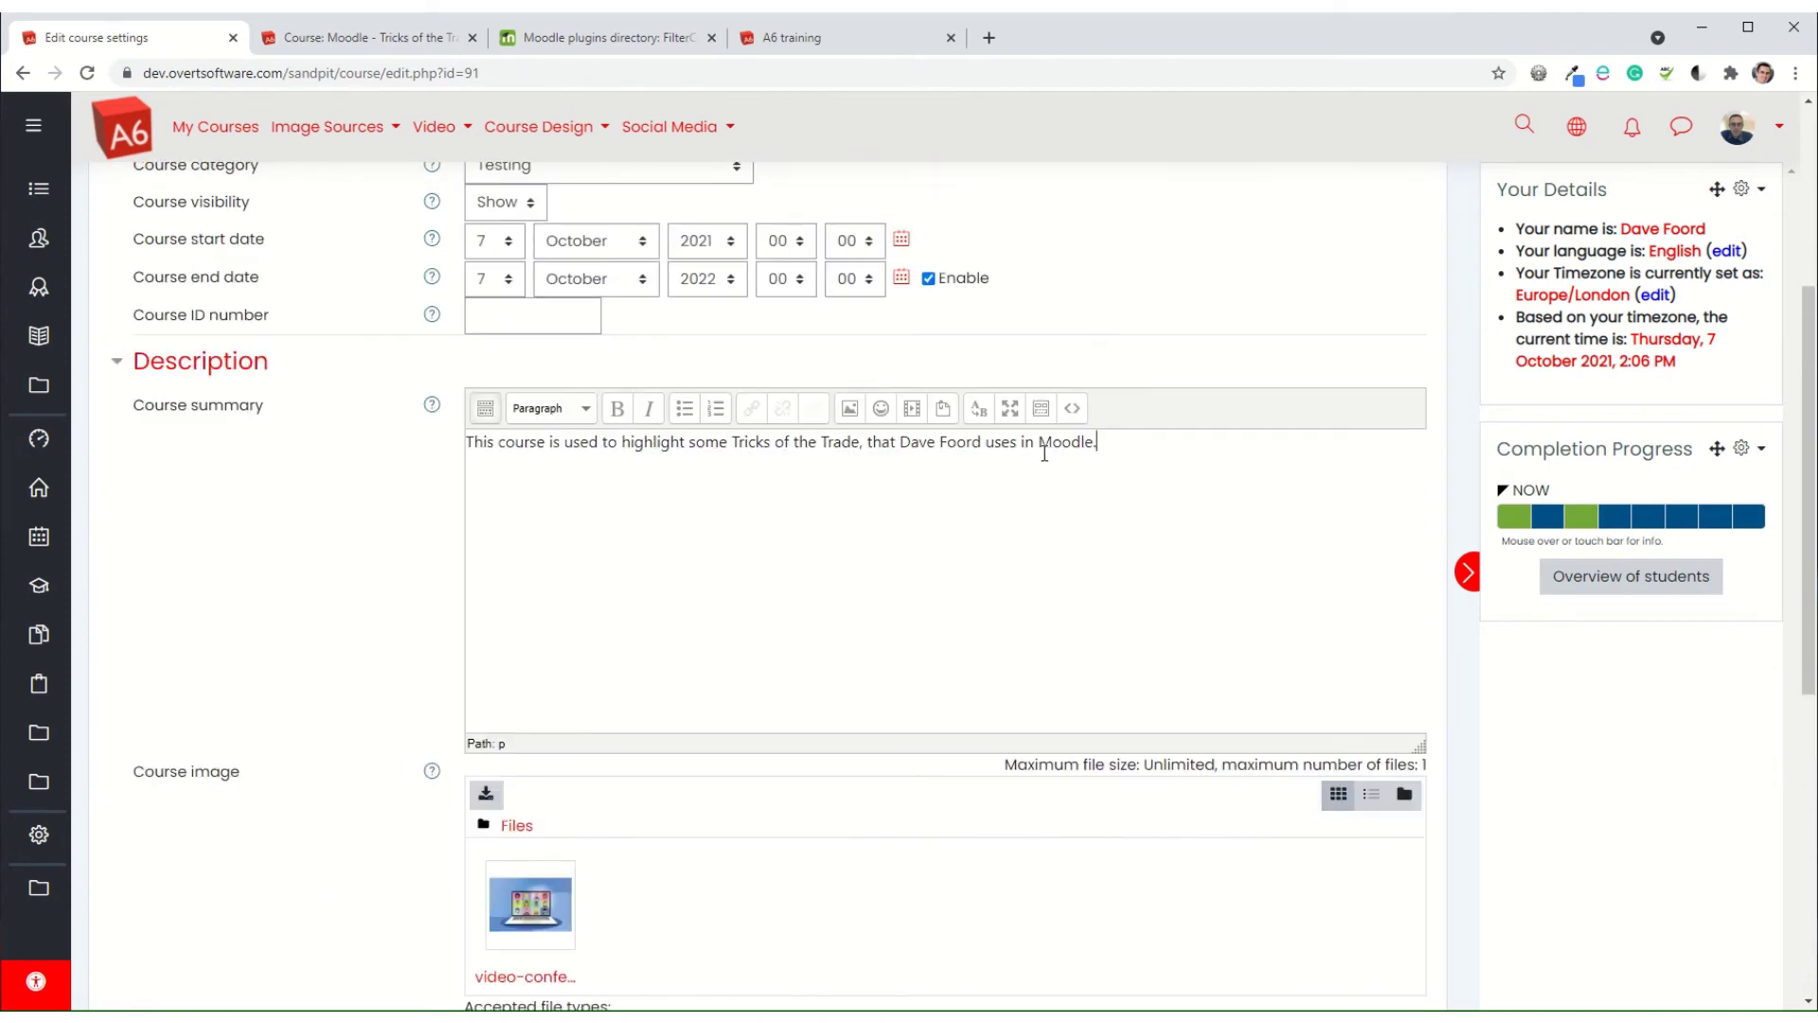
{"action": "triple_click", "coordinate": [1045, 452]}
{"action": "scroll", "coordinate": [280, 593], "scroll_direction": "down", "scroll_amount": 6}
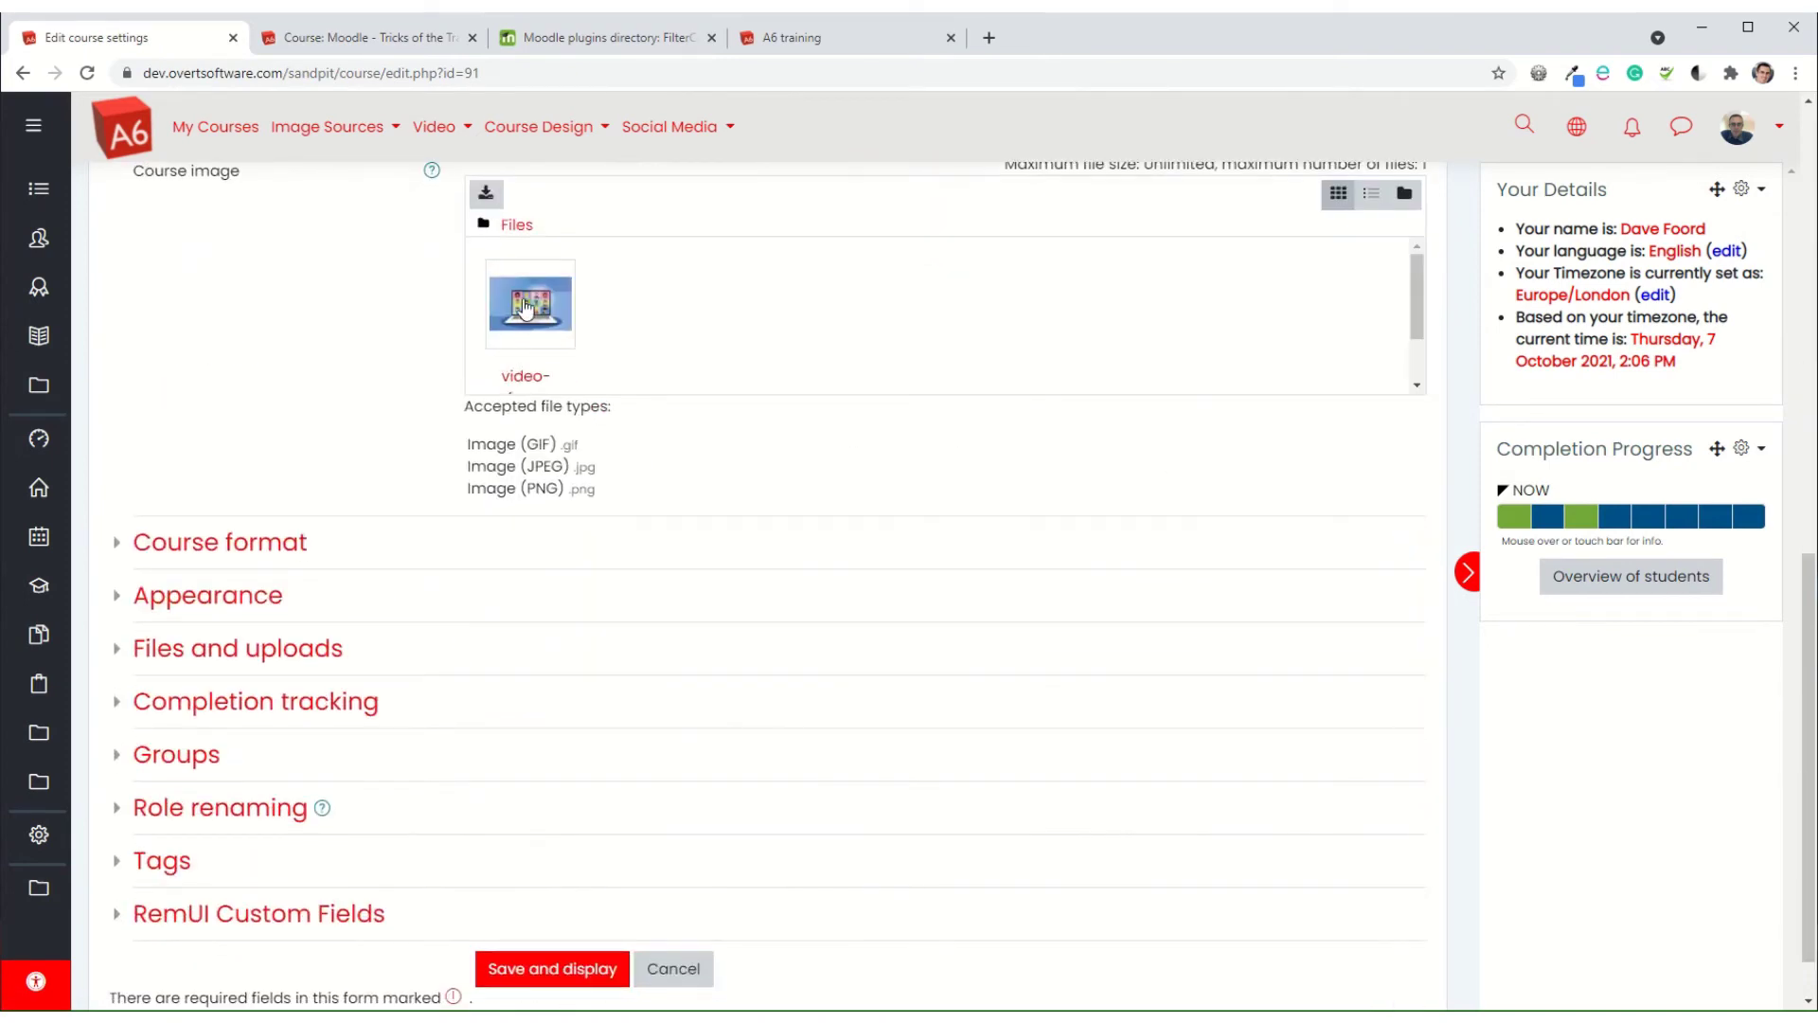
{"action": "scroll", "coordinate": [417, 662], "scroll_direction": "down", "scroll_amount": 1}
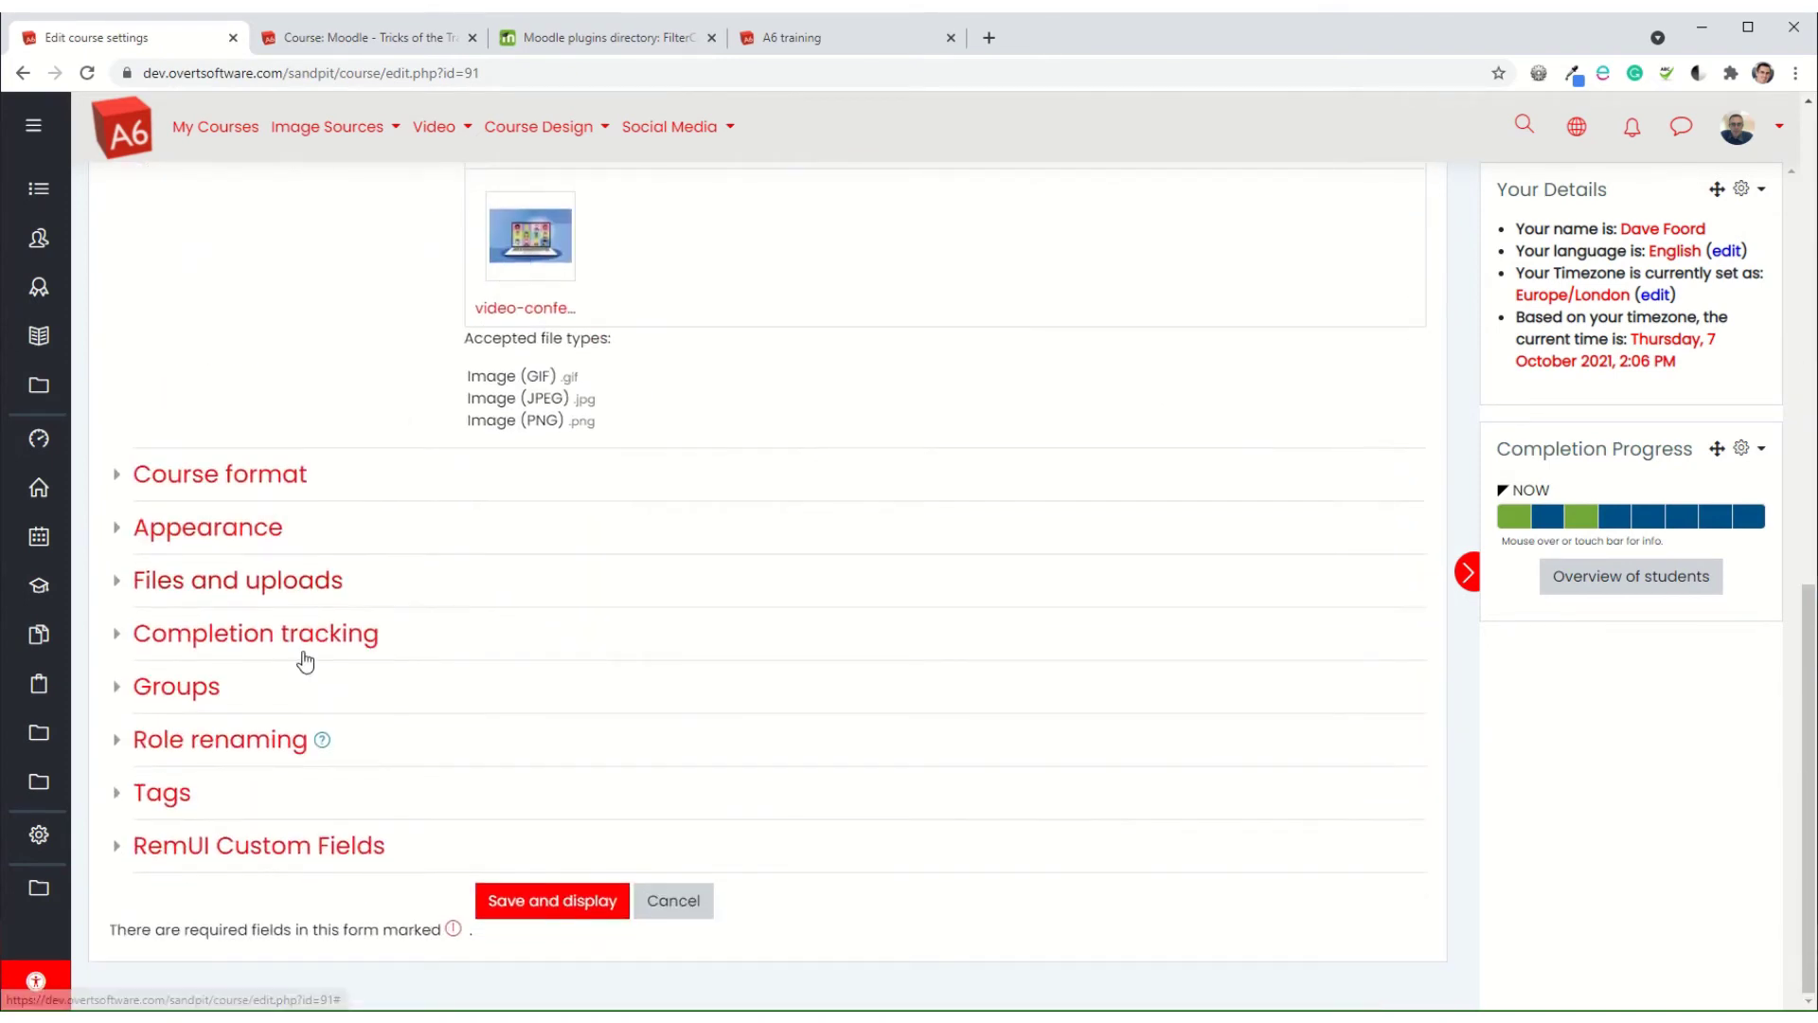
{"action": "left_click", "coordinate": [196, 842]}
{"action": "scroll", "coordinate": [200, 666], "scroll_direction": "down", "scroll_amount": 2}
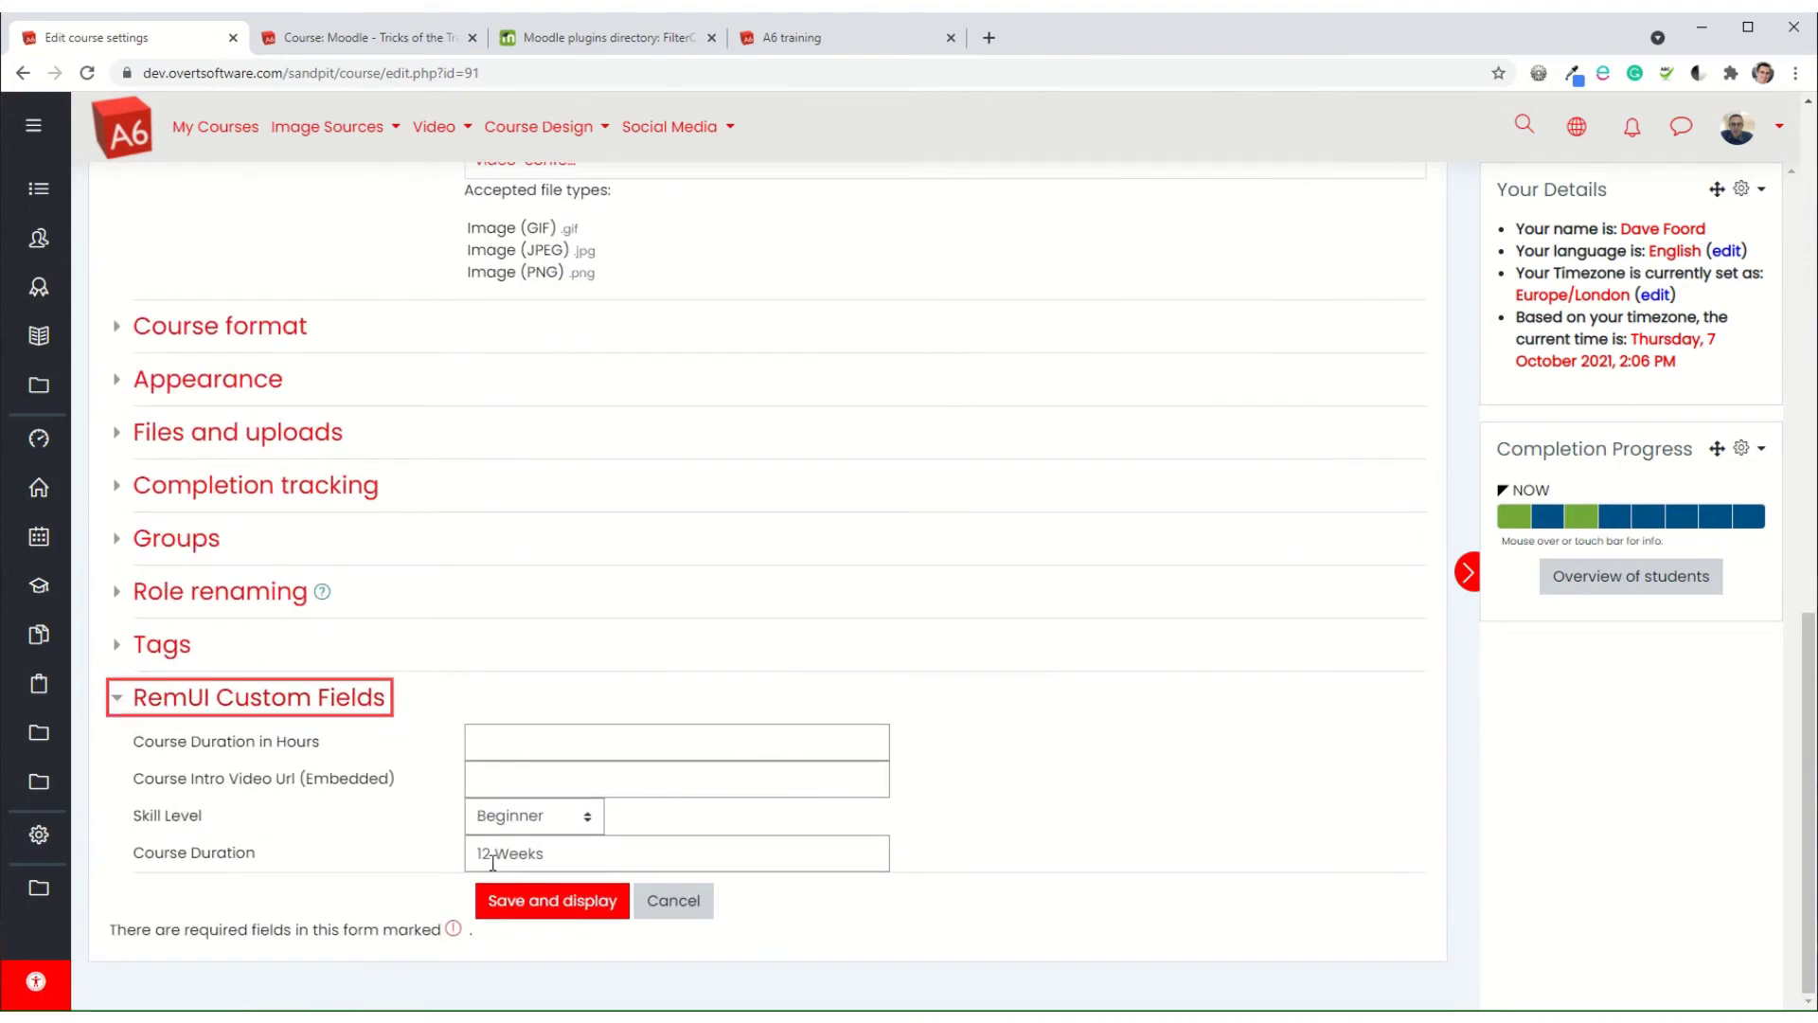
{"action": "left_click", "coordinate": [668, 901]}
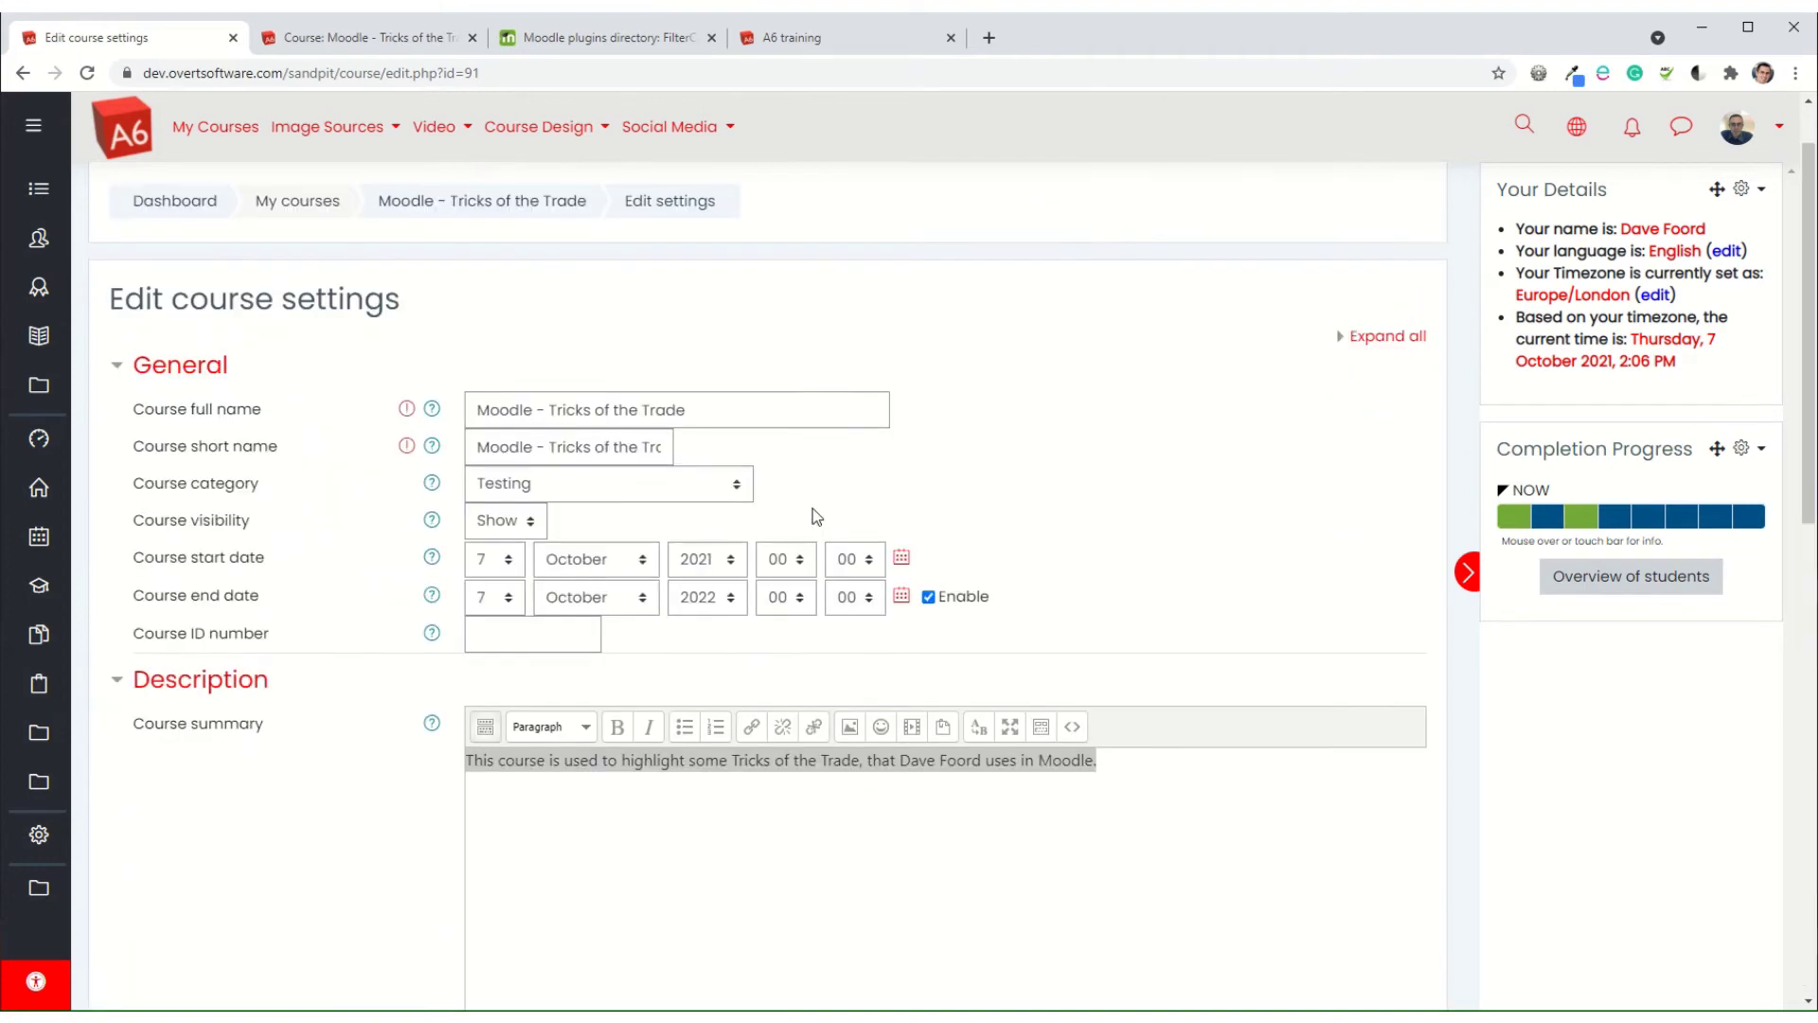
{"action": "left_click", "coordinate": [482, 288]}
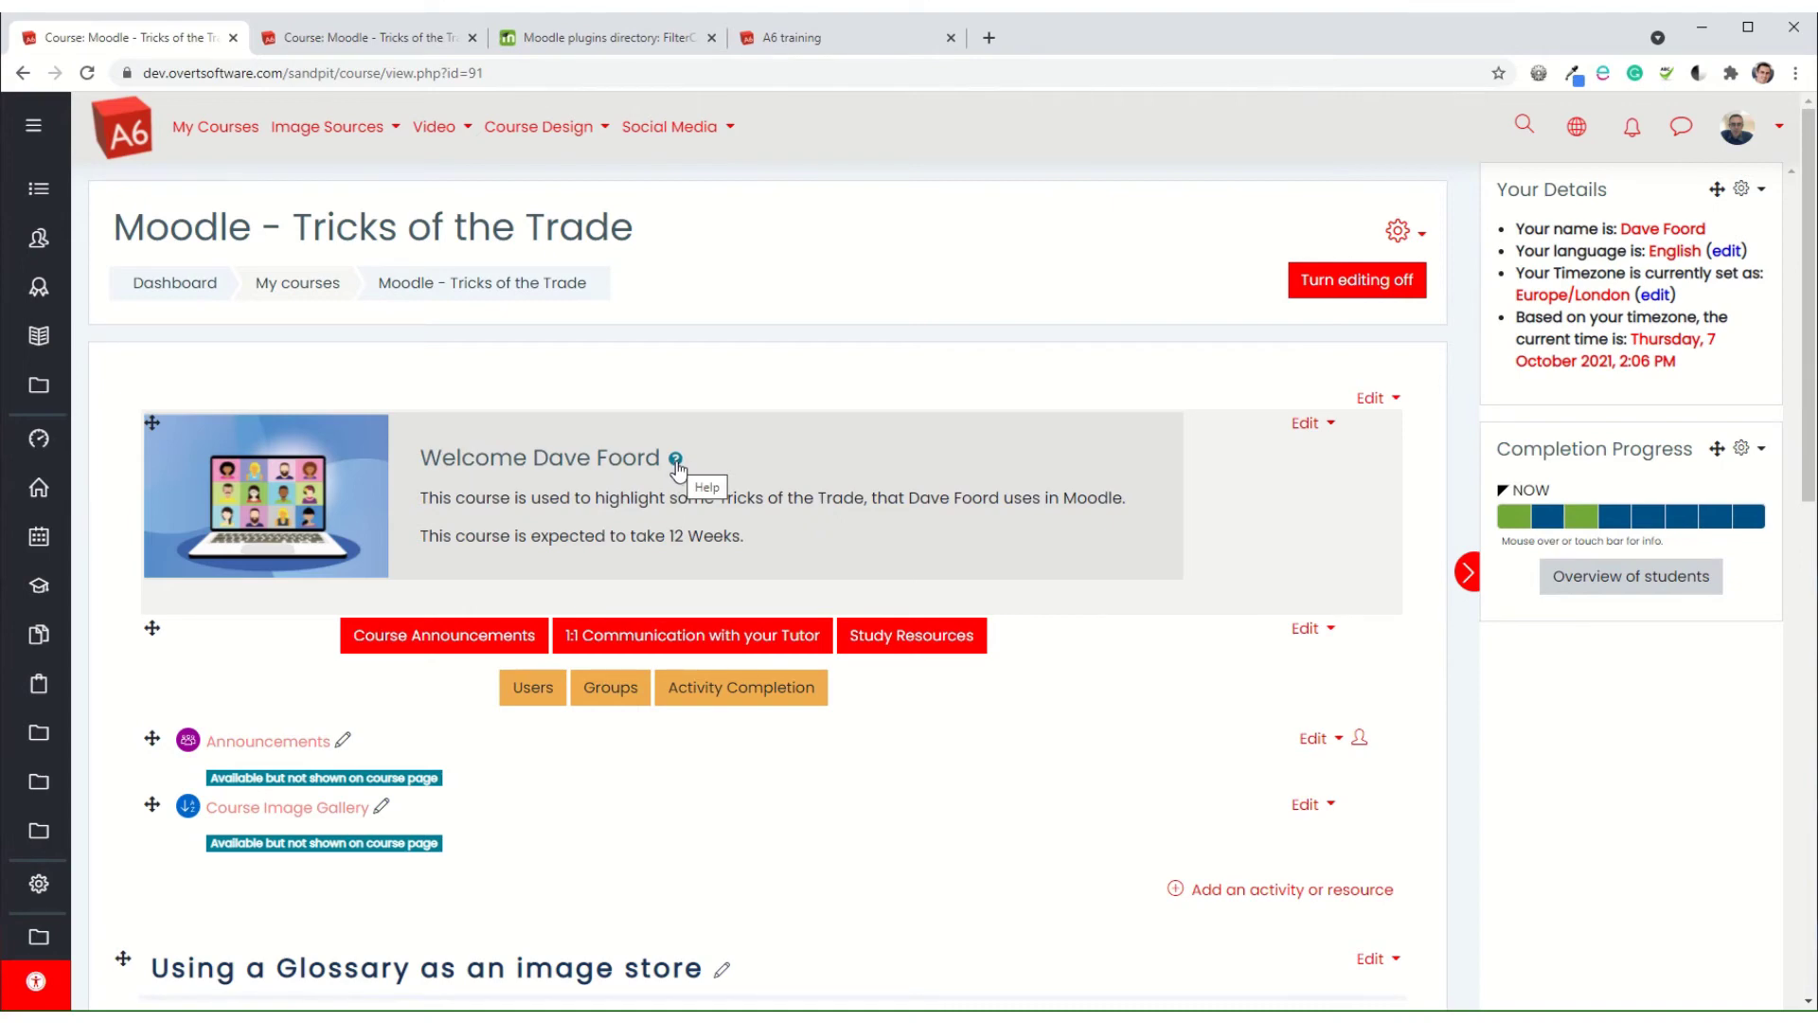
{"action": "left_click", "coordinate": [589, 38]}
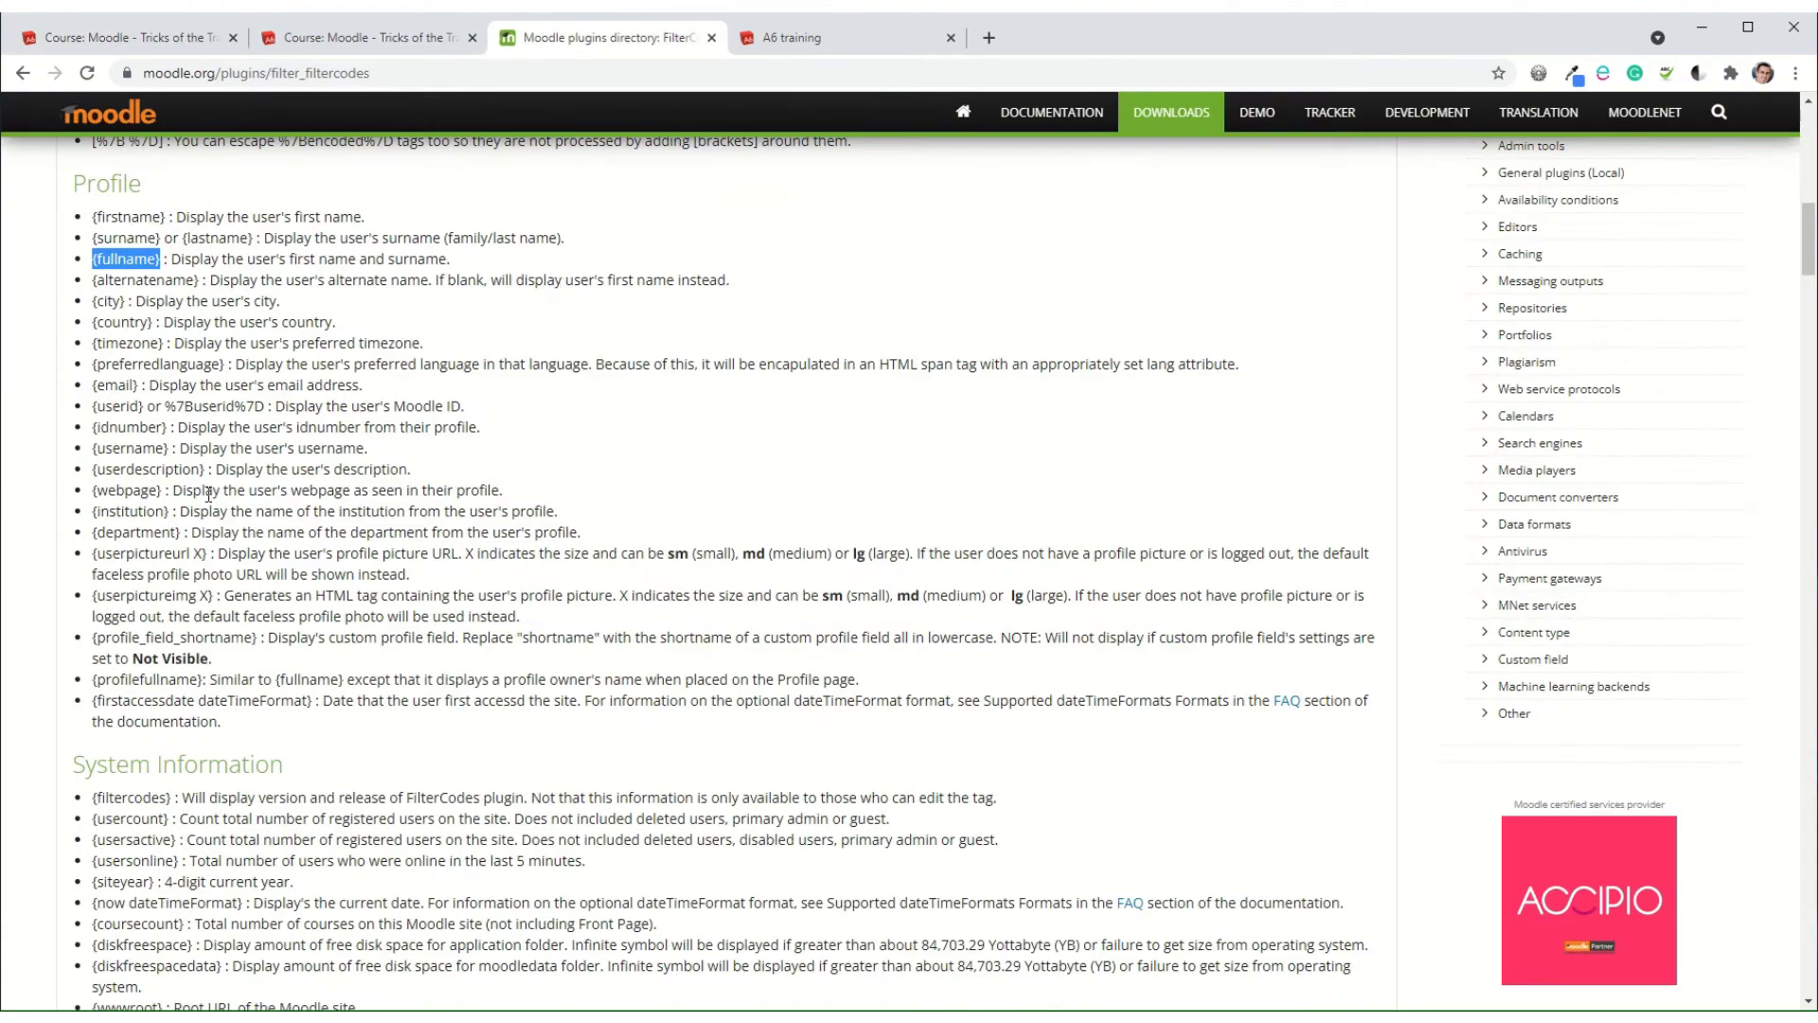
{"action": "scroll", "coordinate": [208, 495], "scroll_direction": "down", "scroll_amount": 4}
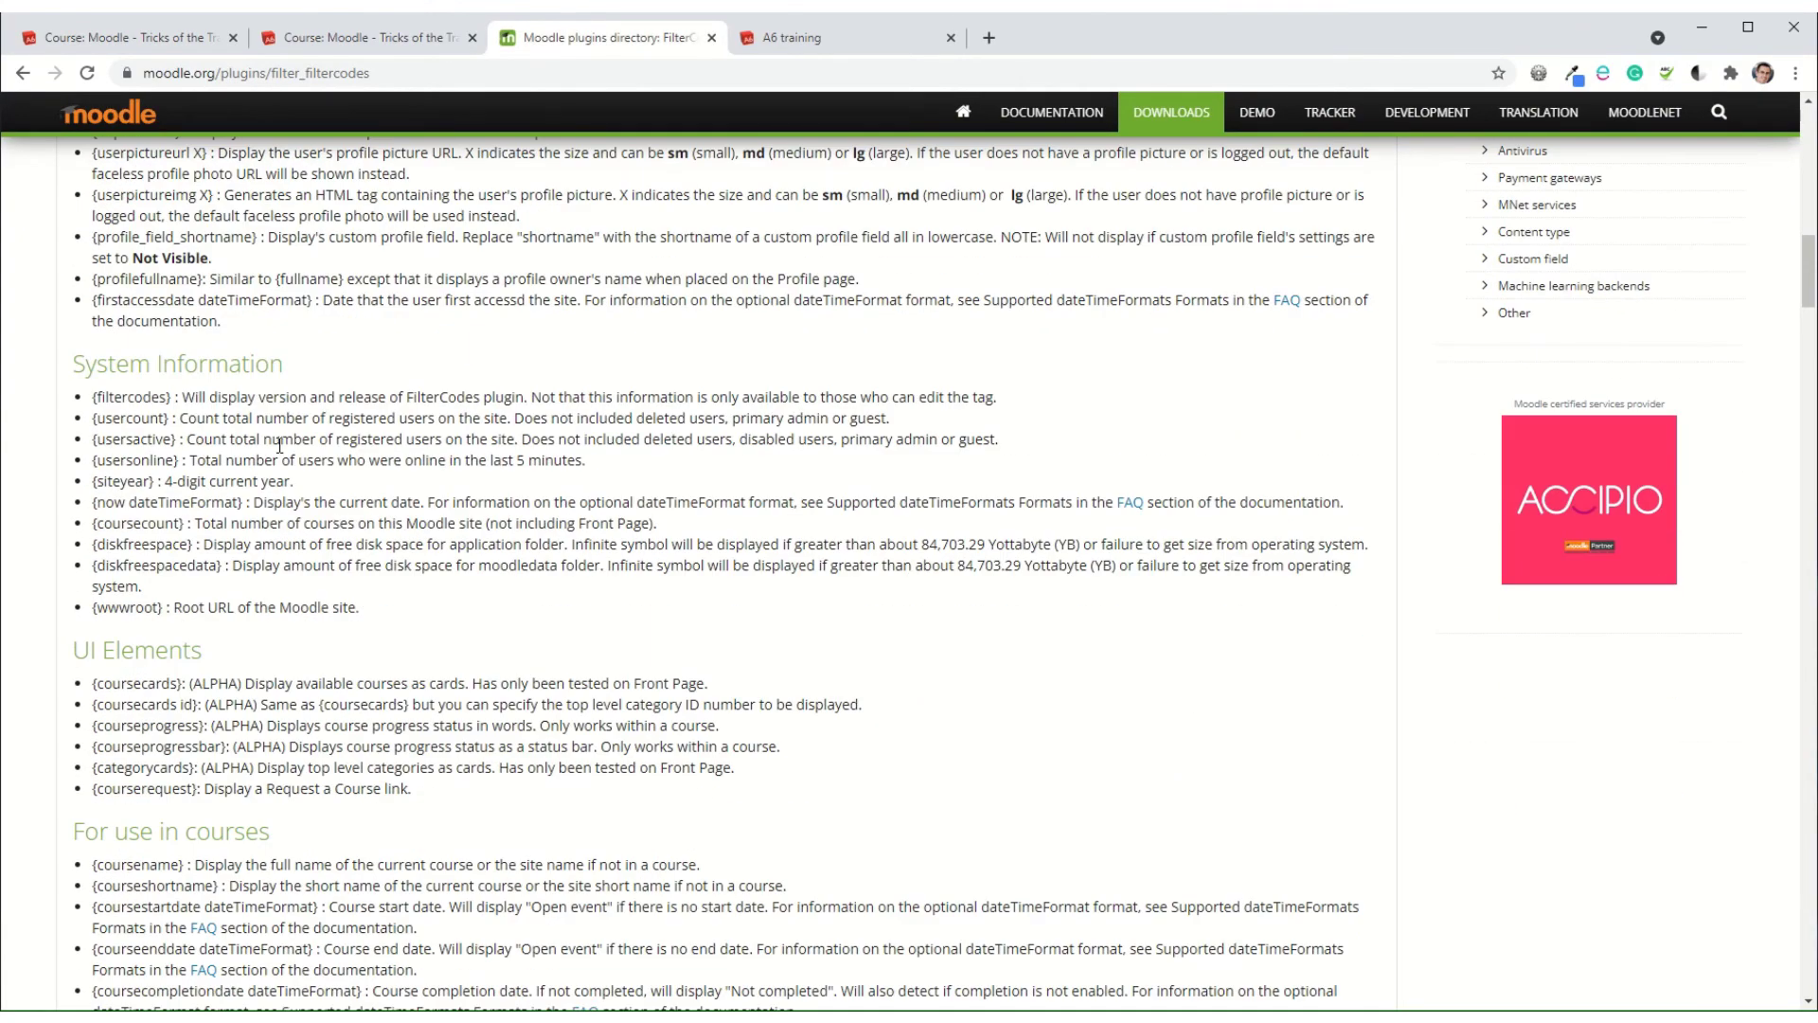
{"action": "scroll", "coordinate": [281, 445], "scroll_direction": "down", "scroll_amount": 6}
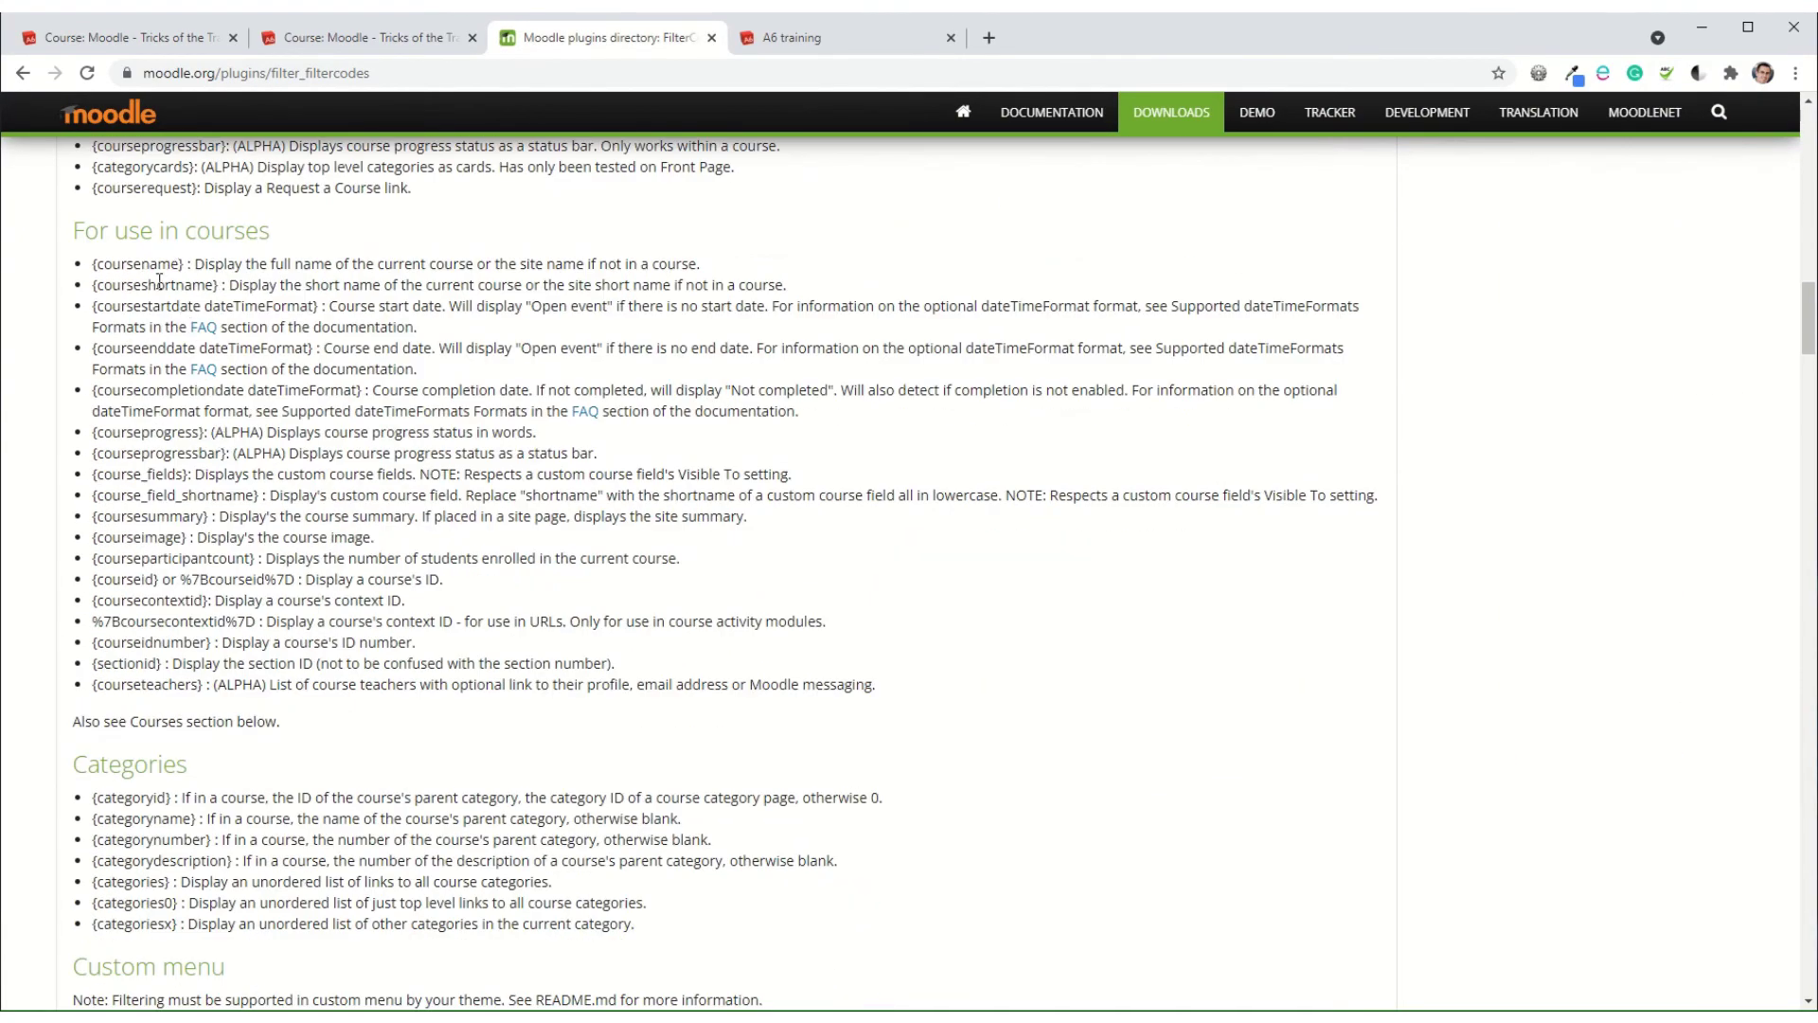
{"action": "scroll", "coordinate": [171, 550], "scroll_direction": "down", "scroll_amount": 4}
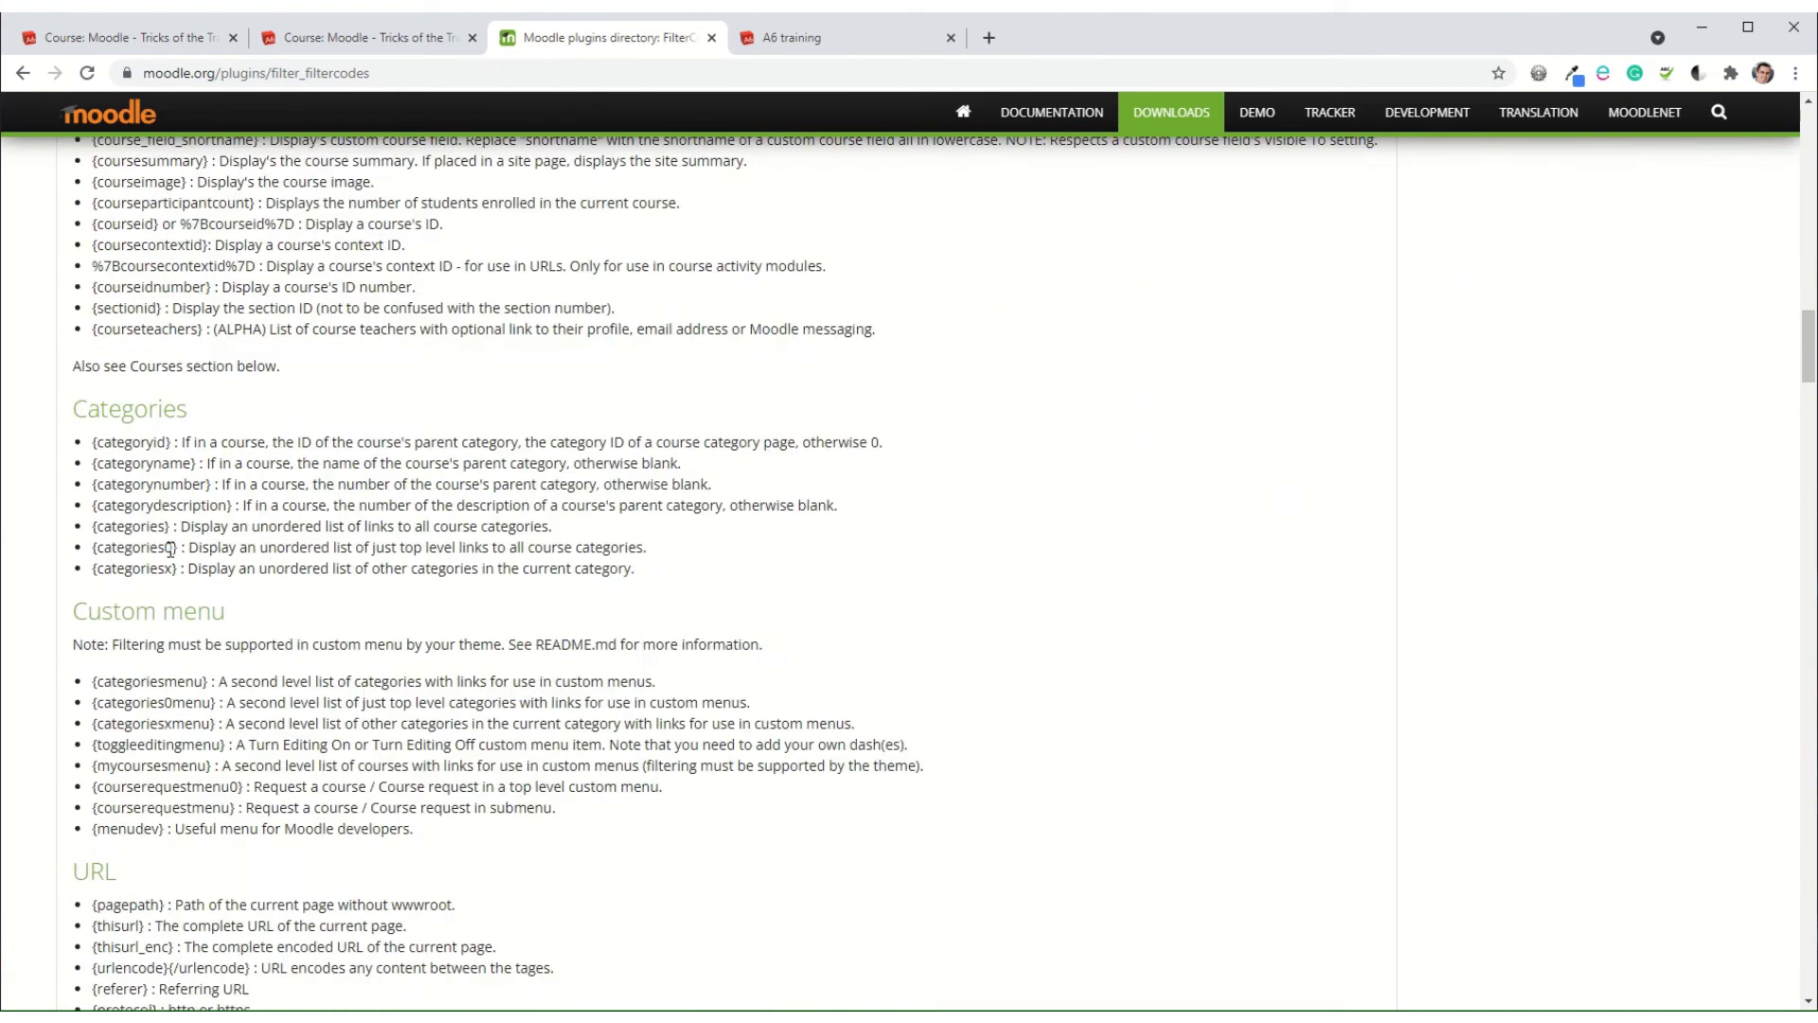
{"action": "scroll", "coordinate": [170, 549], "scroll_direction": "down", "scroll_amount": 1}
{"action": "scroll", "coordinate": [240, 488], "scroll_direction": "down", "scroll_amount": 6}
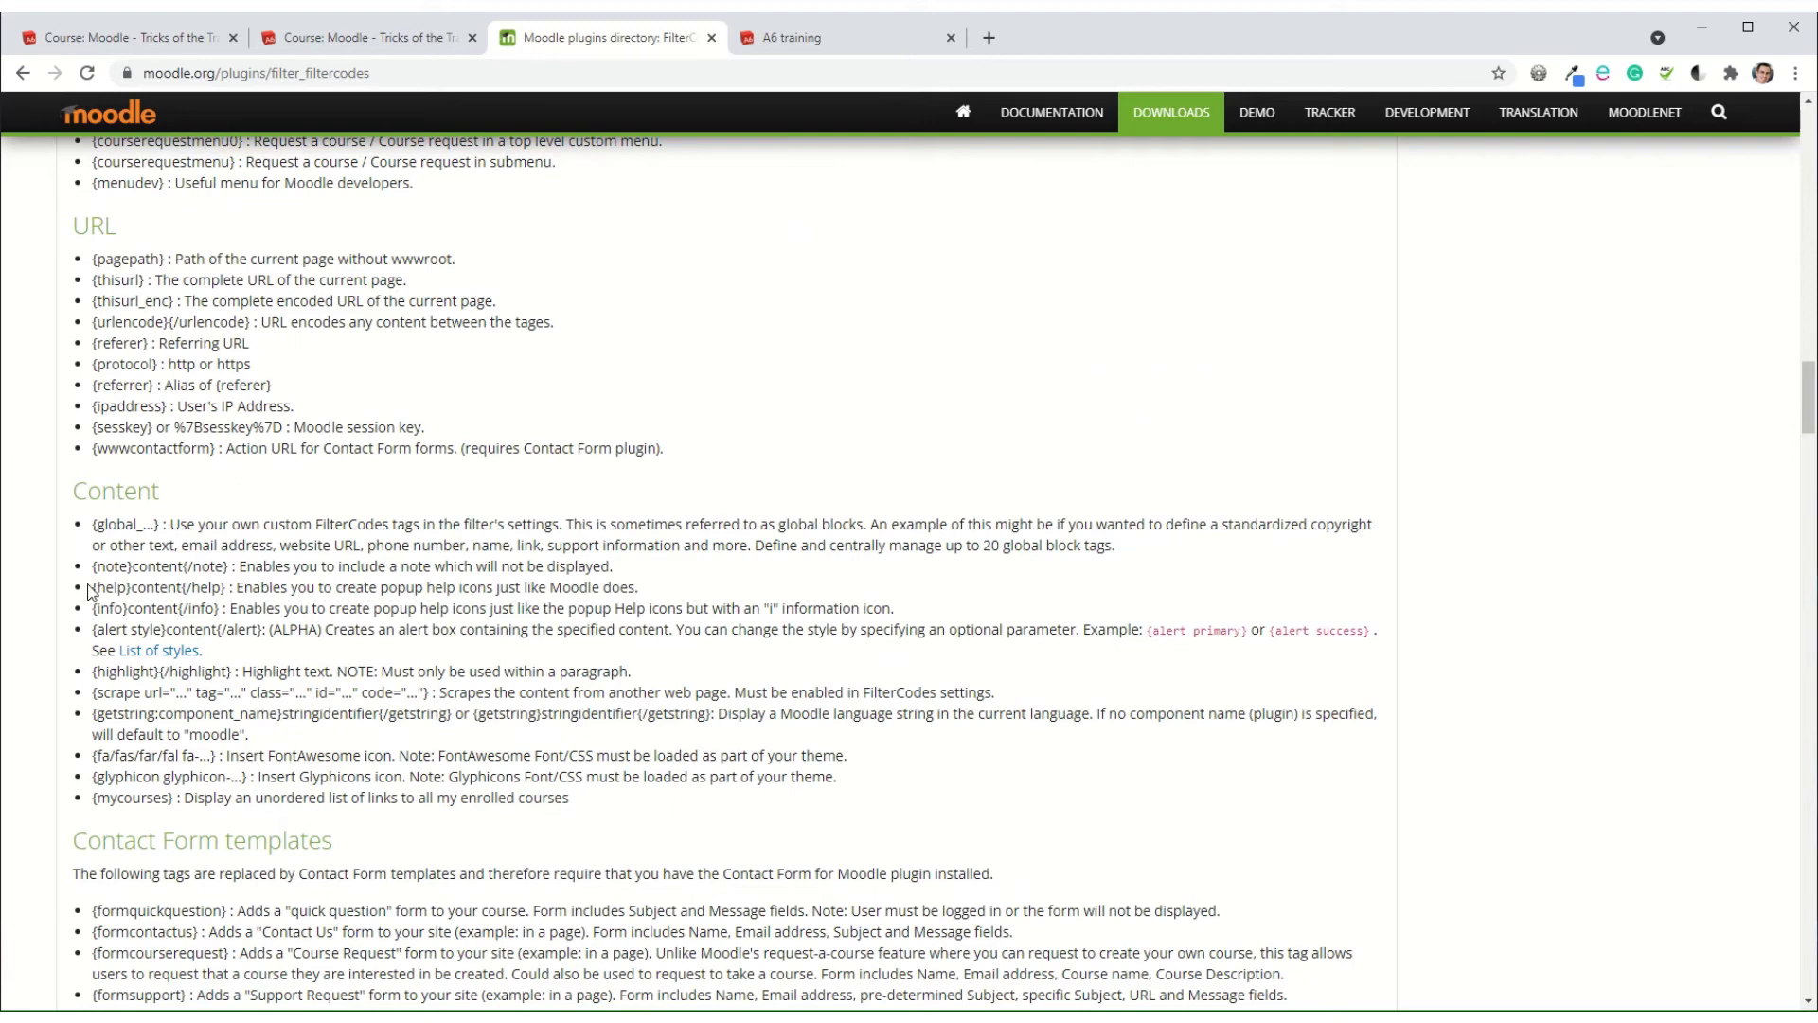
{"action": "left_click_drag", "start_coordinate": [92, 588], "coordinate": [228, 591]}
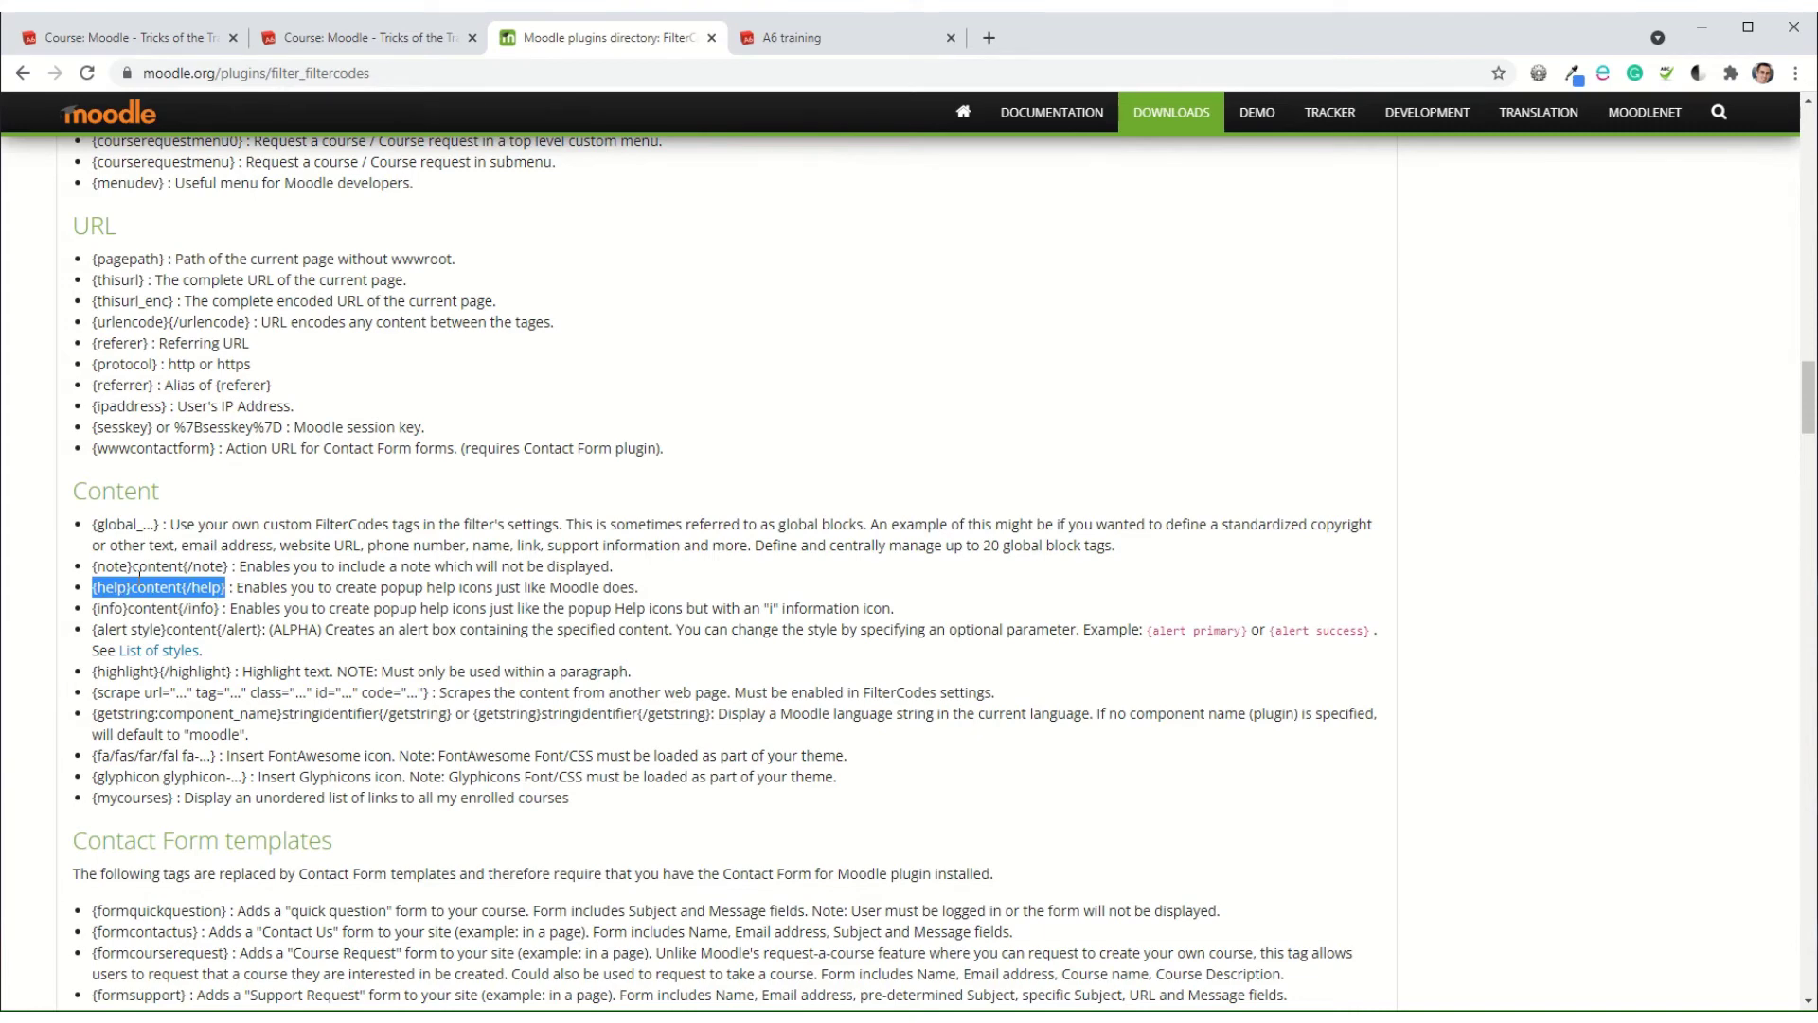
{"action": "left_click", "coordinate": [182, 47]}
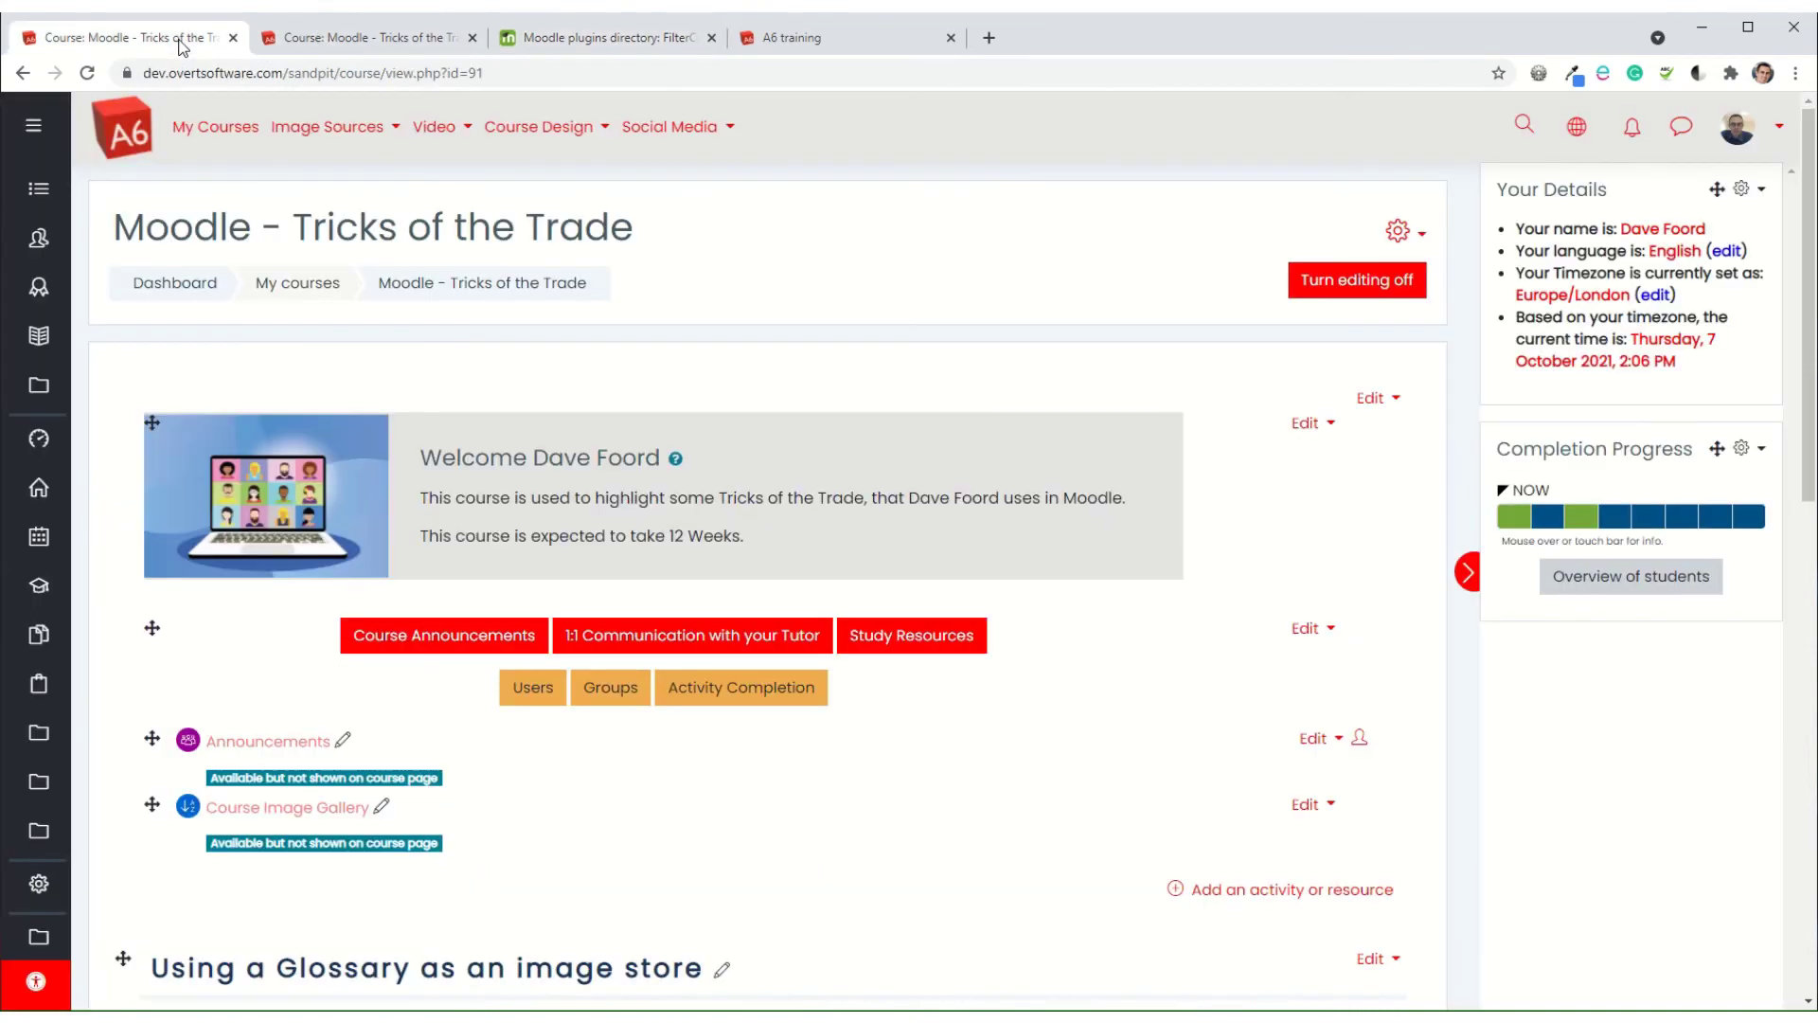
View the welcome help popup listing username, city and country, then open the course gear menu
{"action": "left_click", "coordinate": [676, 461]}
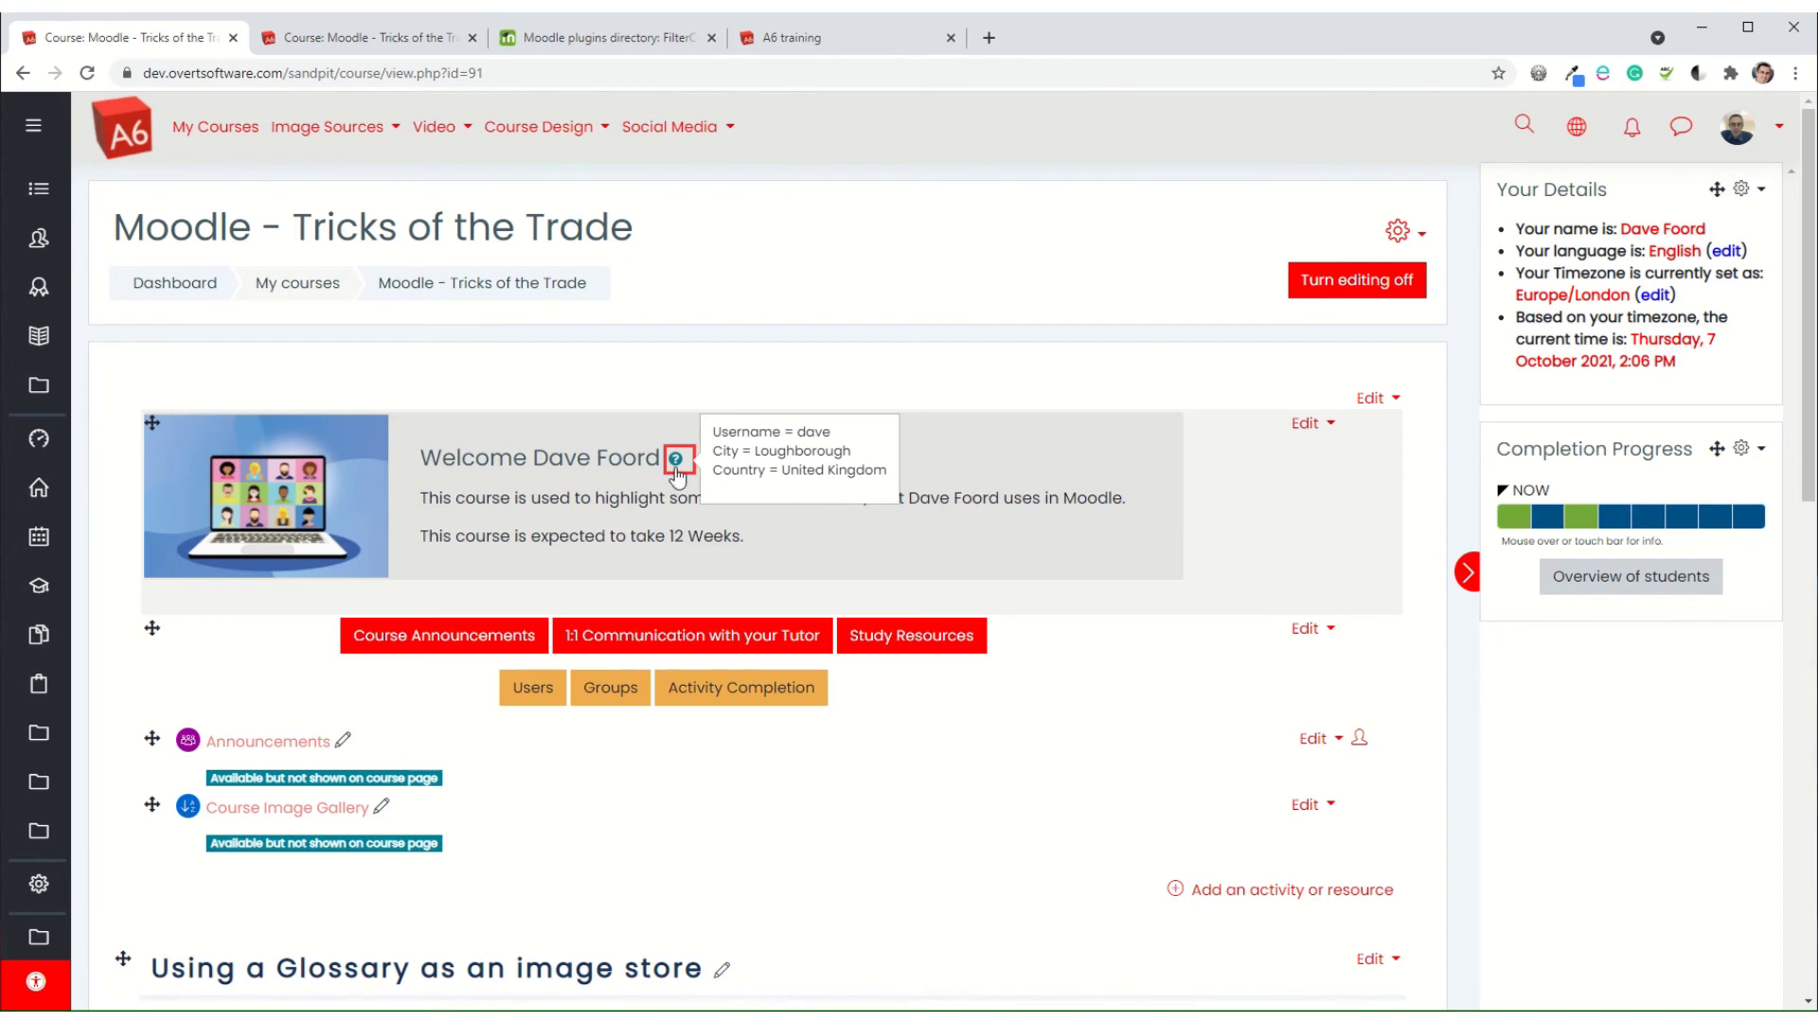
{"action": "left_click", "coordinate": [885, 389]}
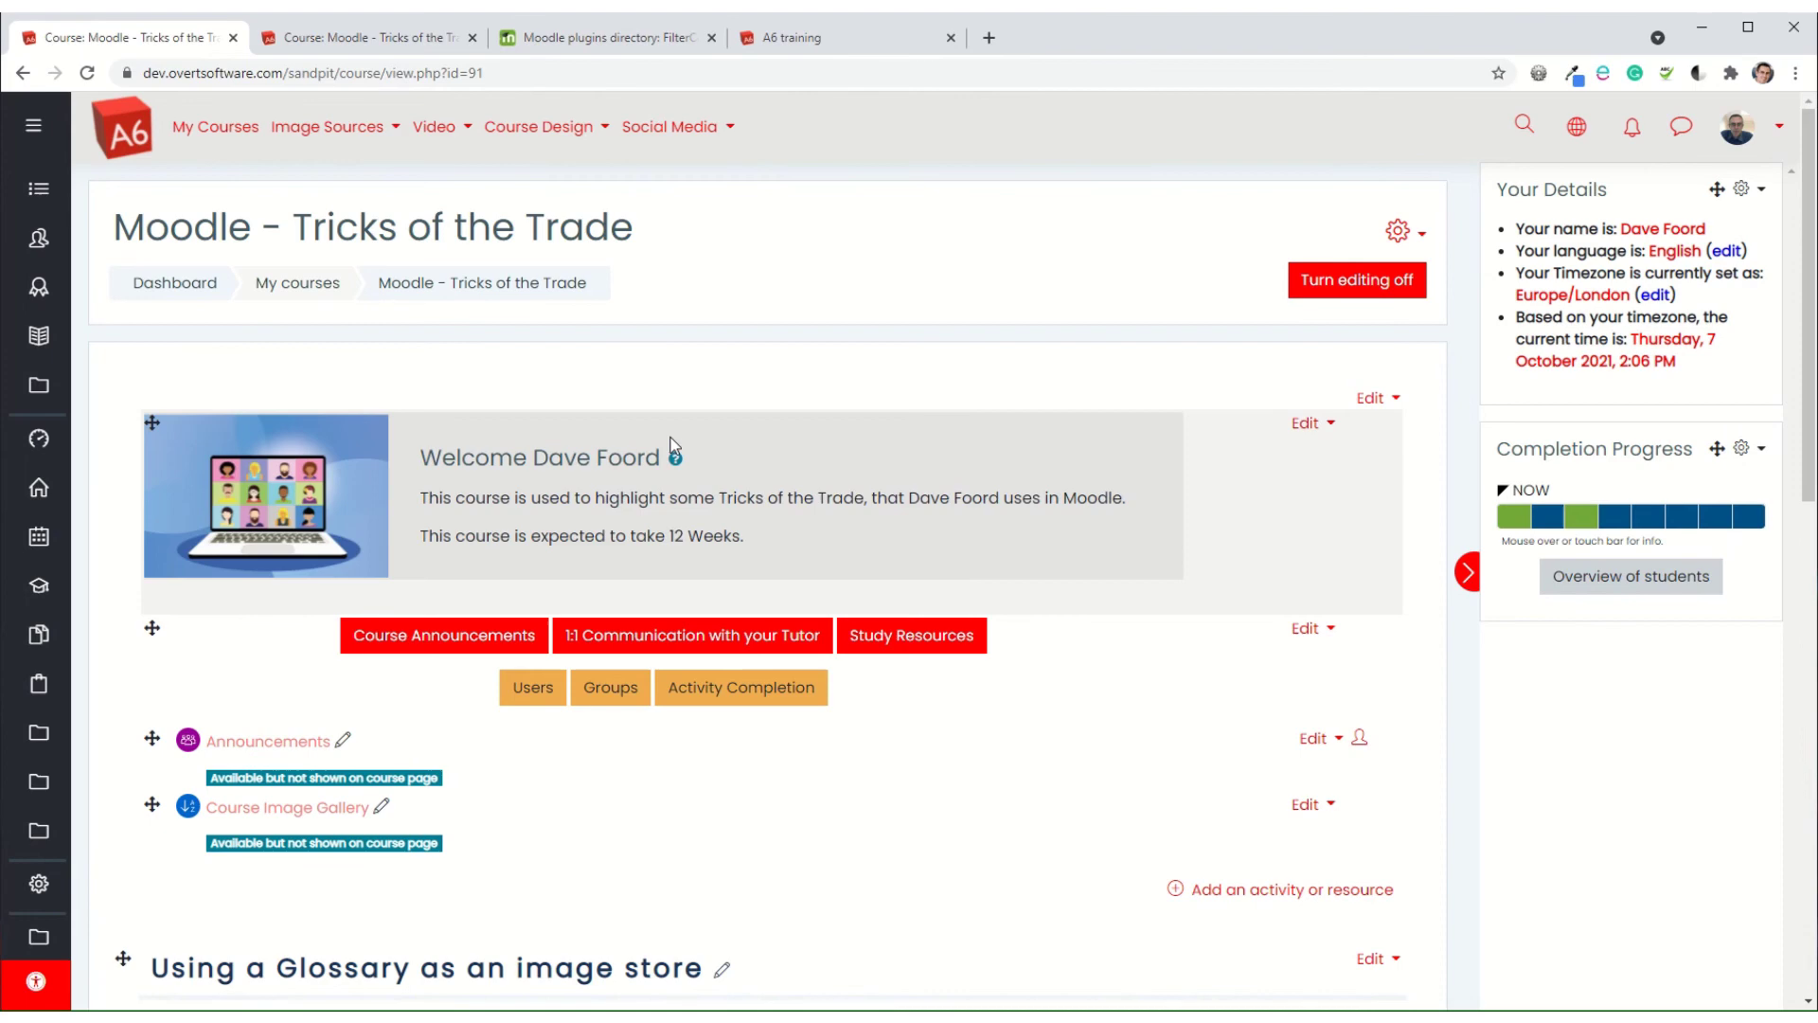
{"action": "left_click", "coordinate": [1397, 230]}
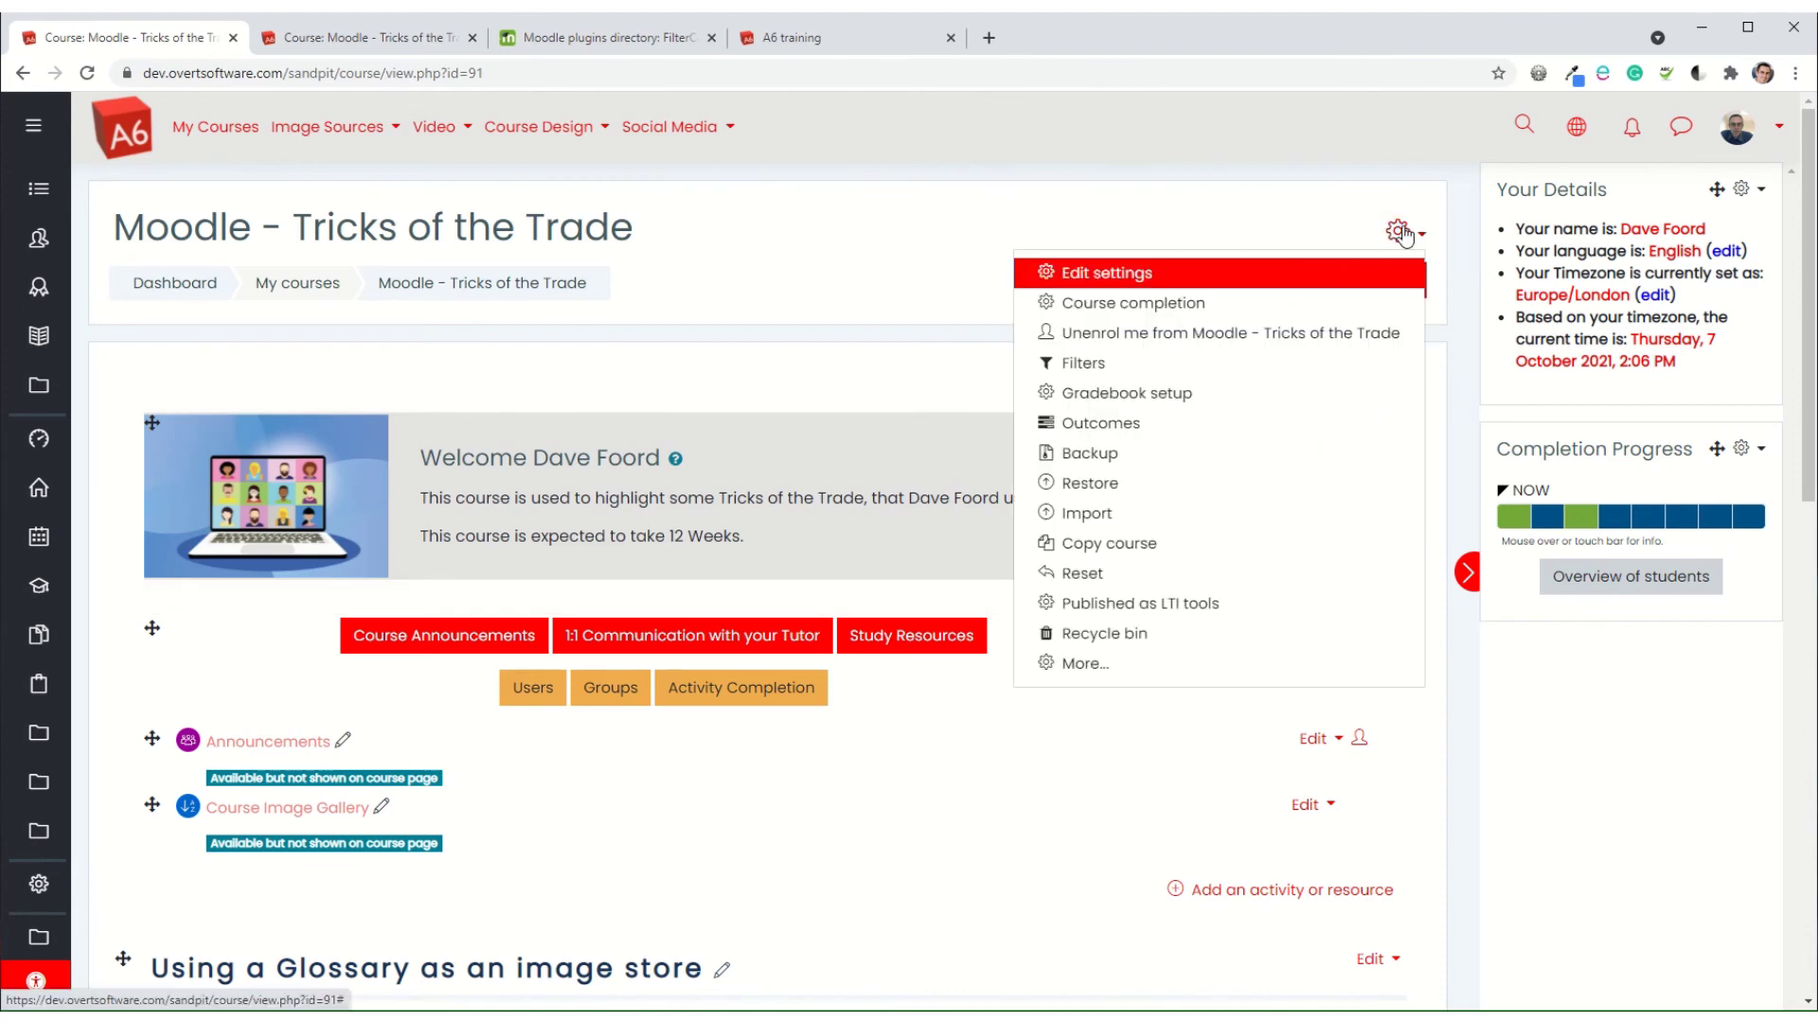
Confirm the Filter Codes filter is set to On in the course's filter settings
{"action": "left_click", "coordinate": [1100, 366]}
{"action": "scroll", "coordinate": [530, 517], "scroll_direction": "down", "scroll_amount": 2}
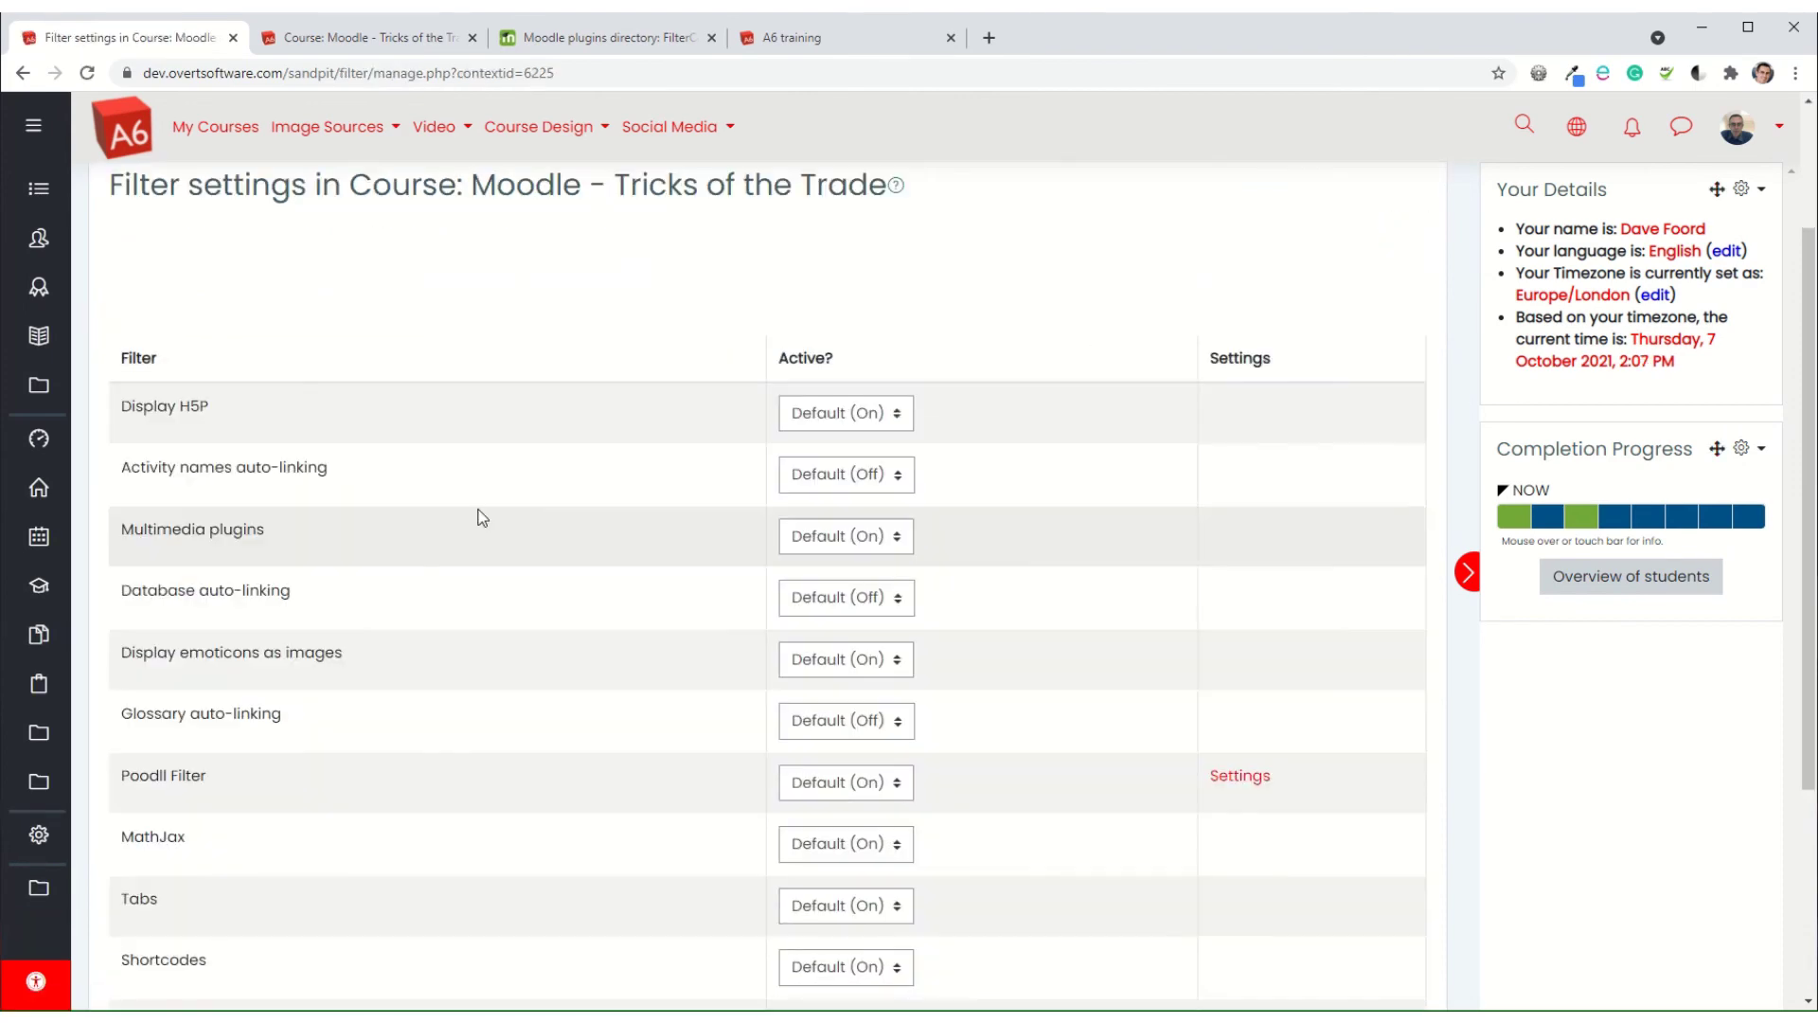
{"action": "scroll", "coordinate": [482, 517], "scroll_direction": "down", "scroll_amount": 4}
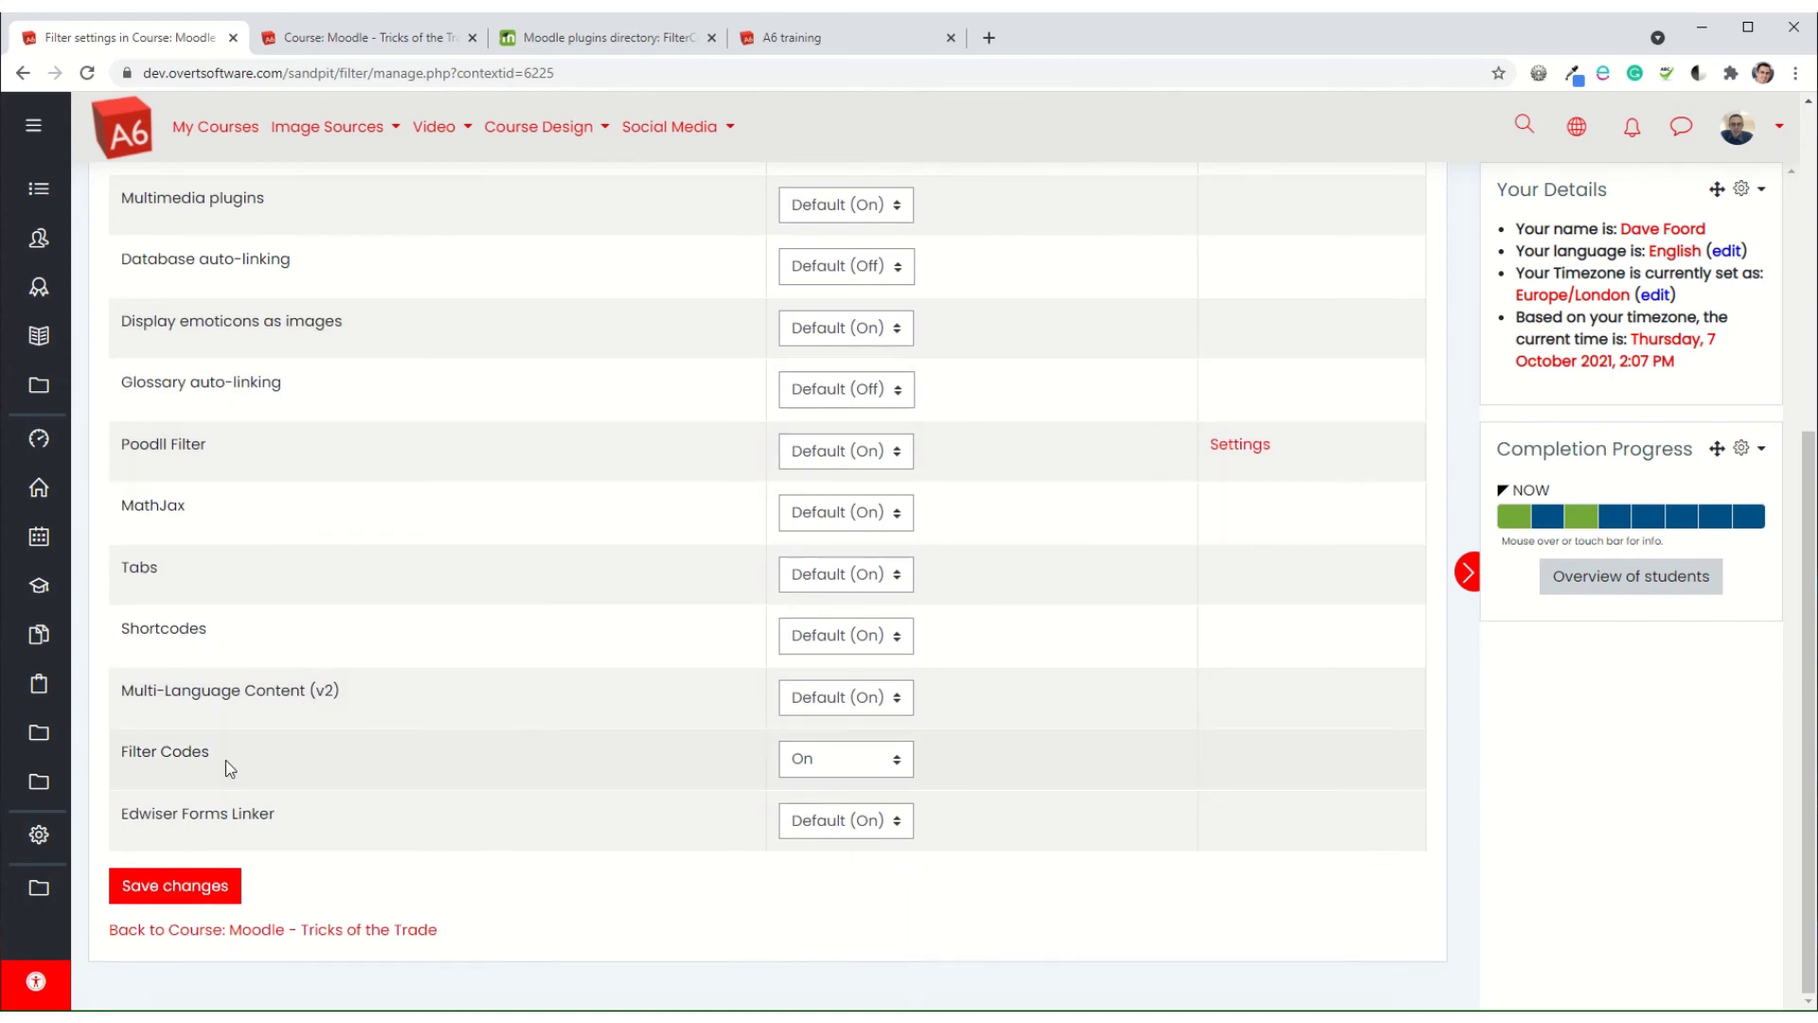
{"action": "left_click", "coordinate": [869, 758]}
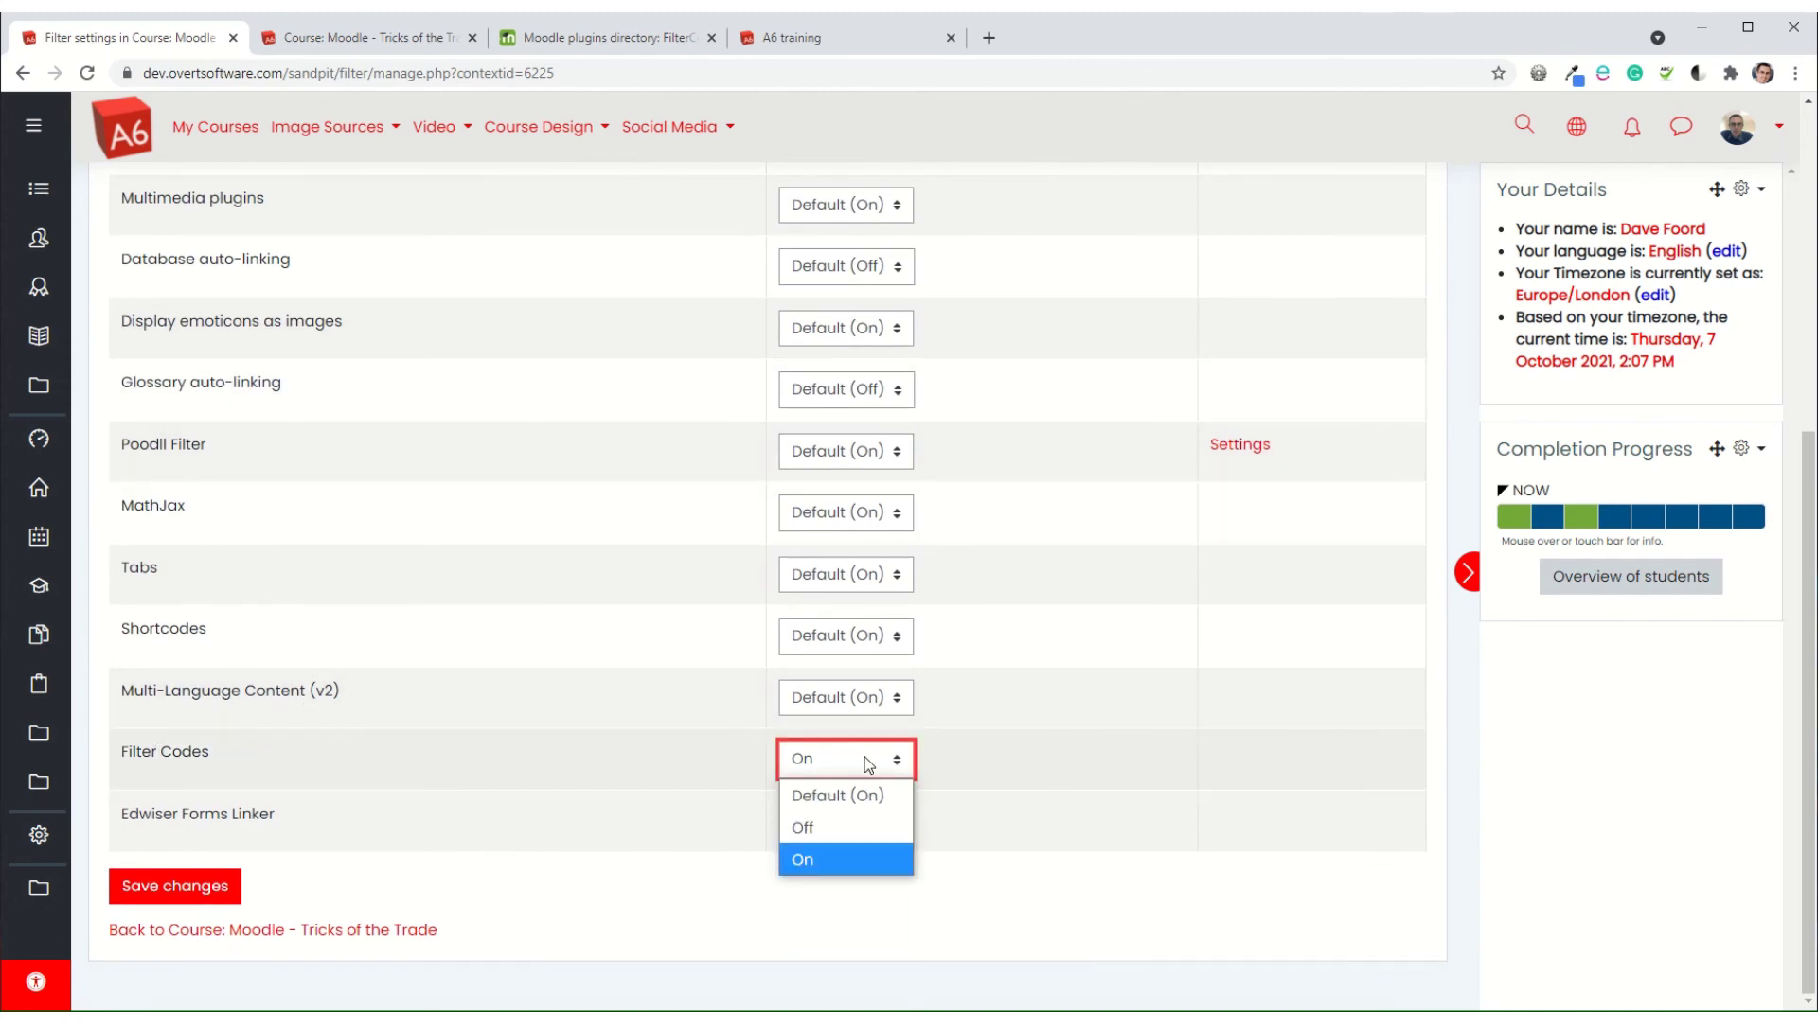
{"action": "left_click", "coordinate": [1063, 852]}
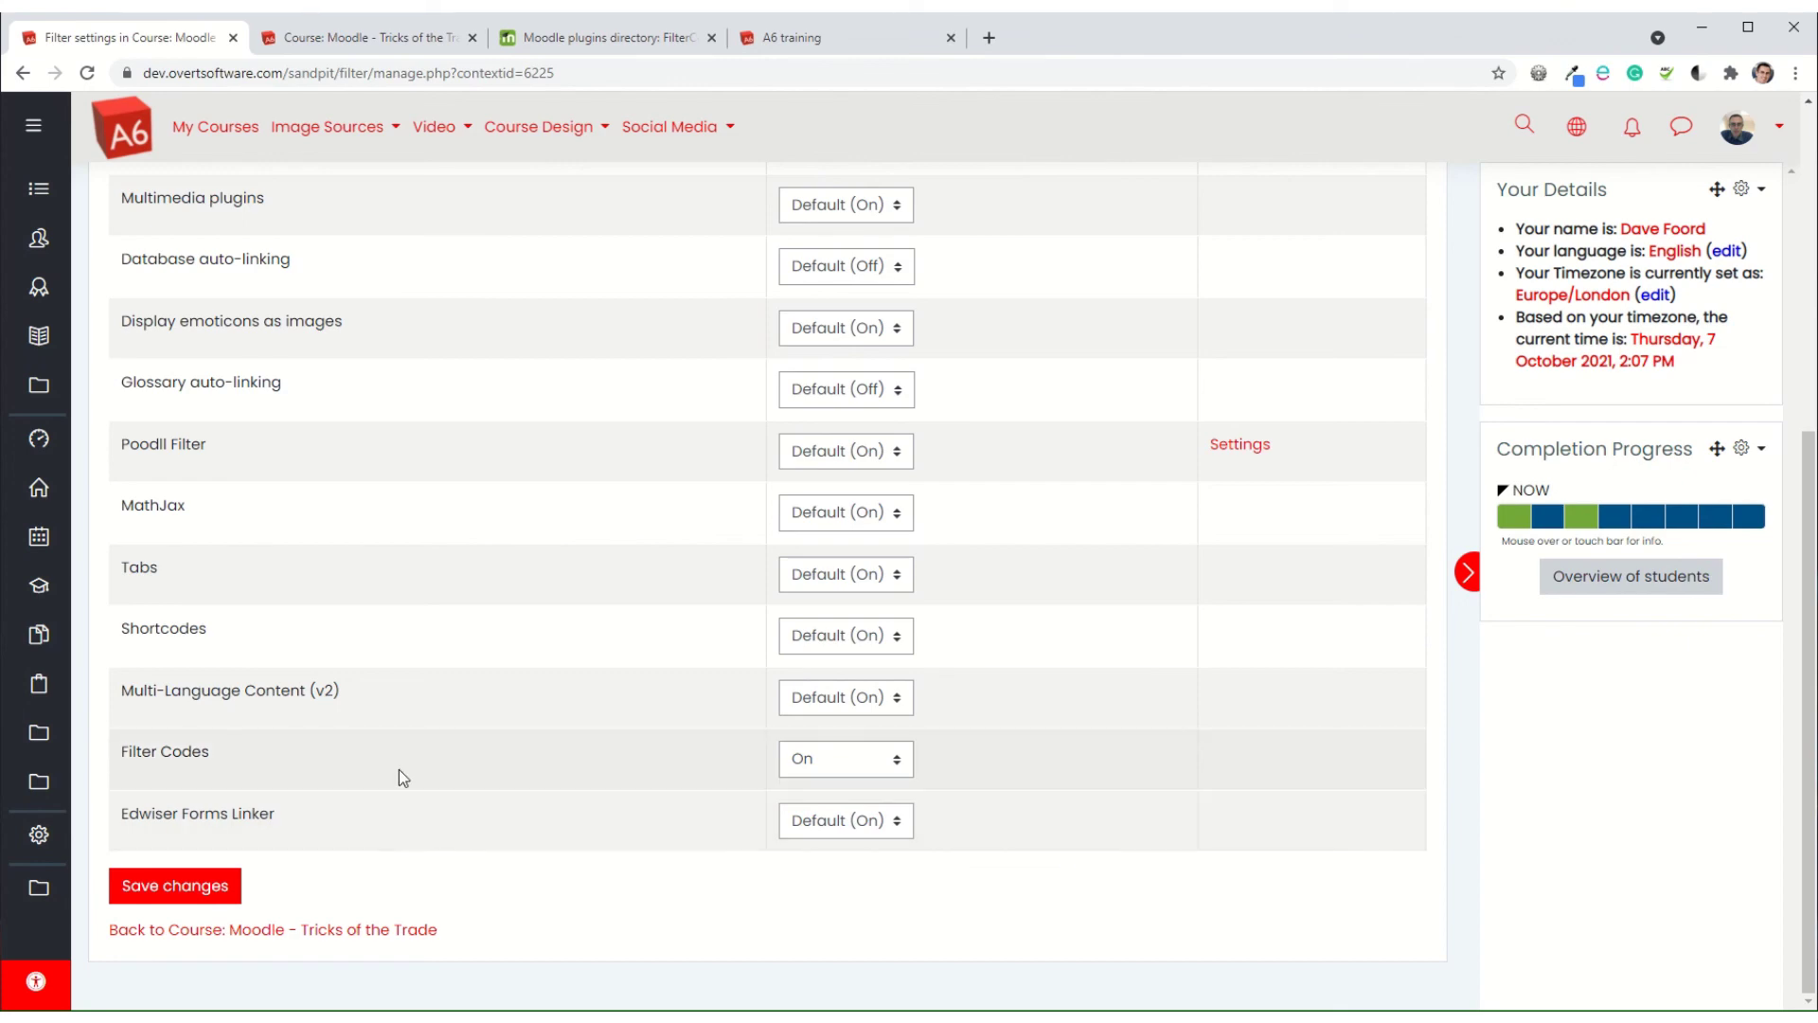
{"action": "scroll", "coordinate": [623, 670], "scroll_direction": "up", "scroll_amount": 5}
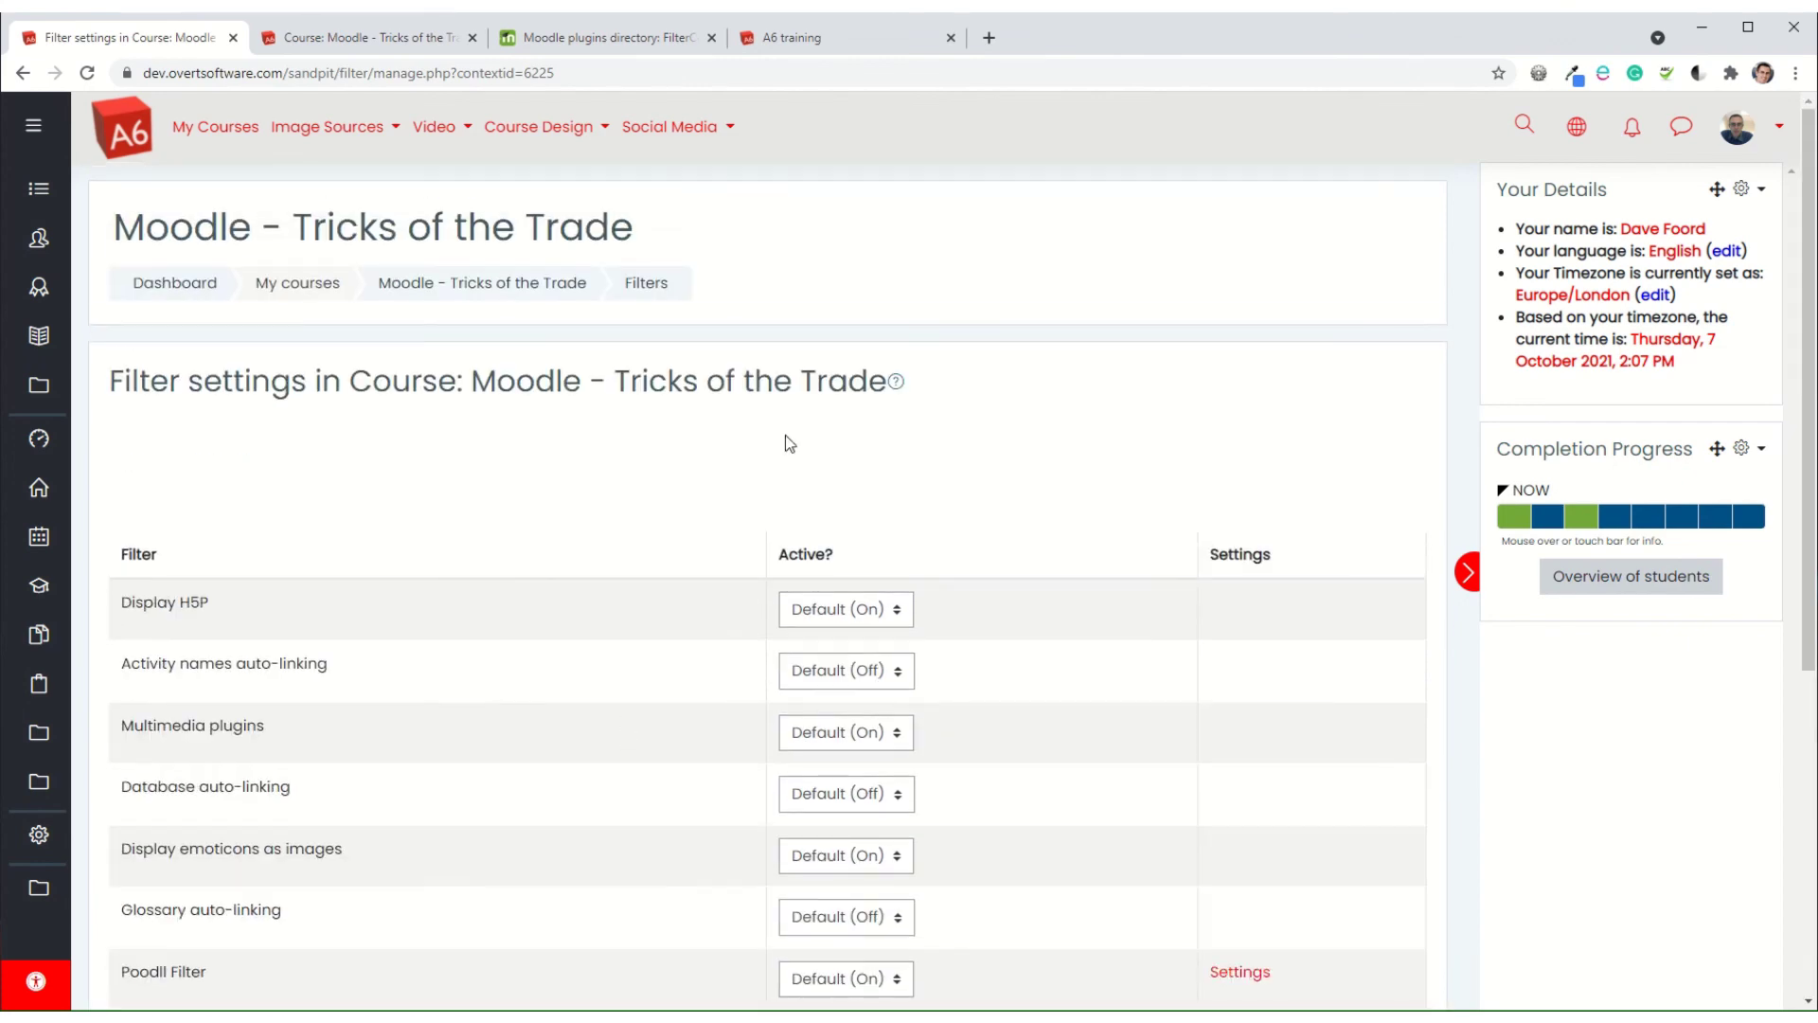
{"action": "left_click", "coordinate": [481, 284]}
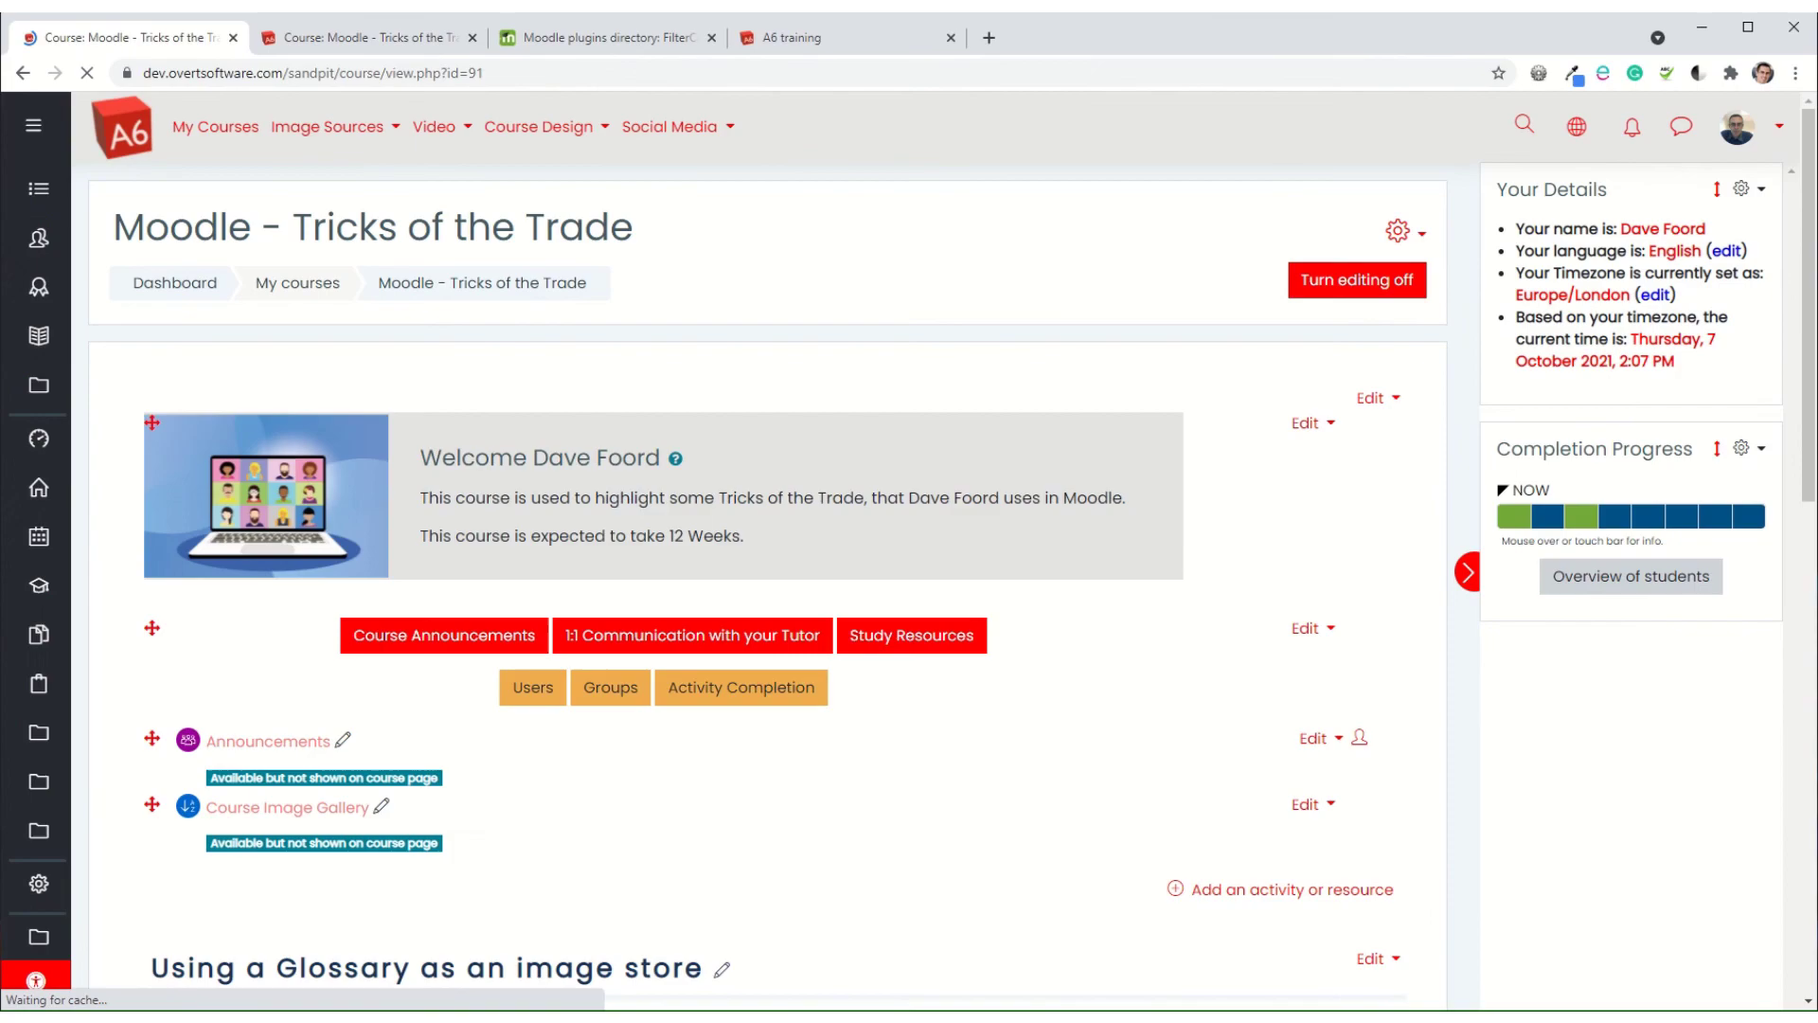